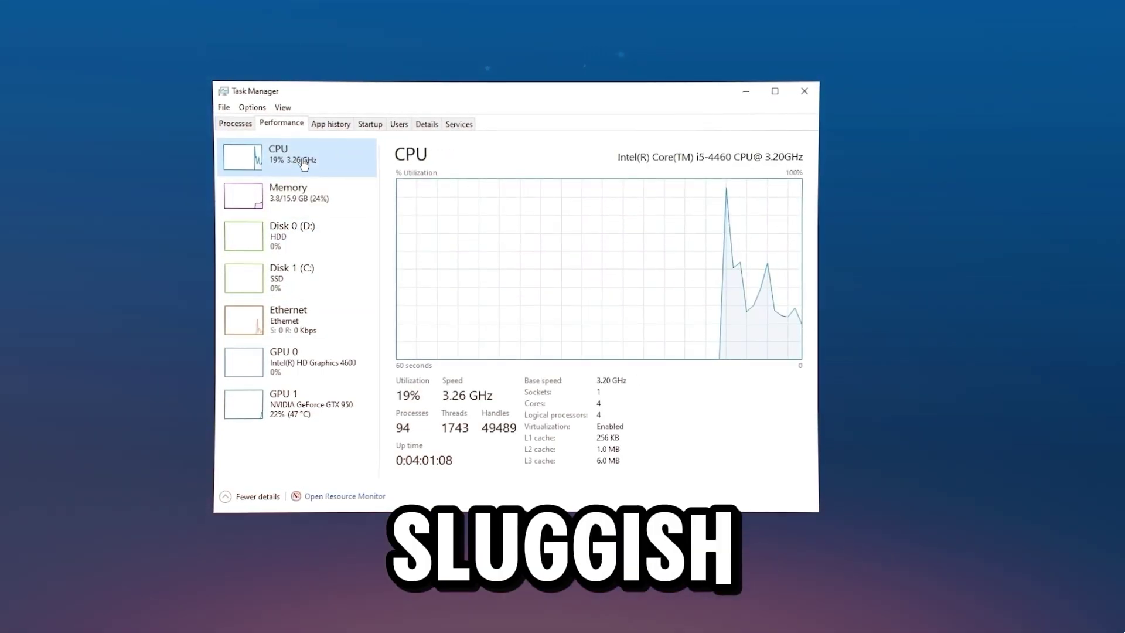
Review Memory, NVIDIA GPU and CPU performance readouts, then the productivity tweaks filter.
click(289, 193)
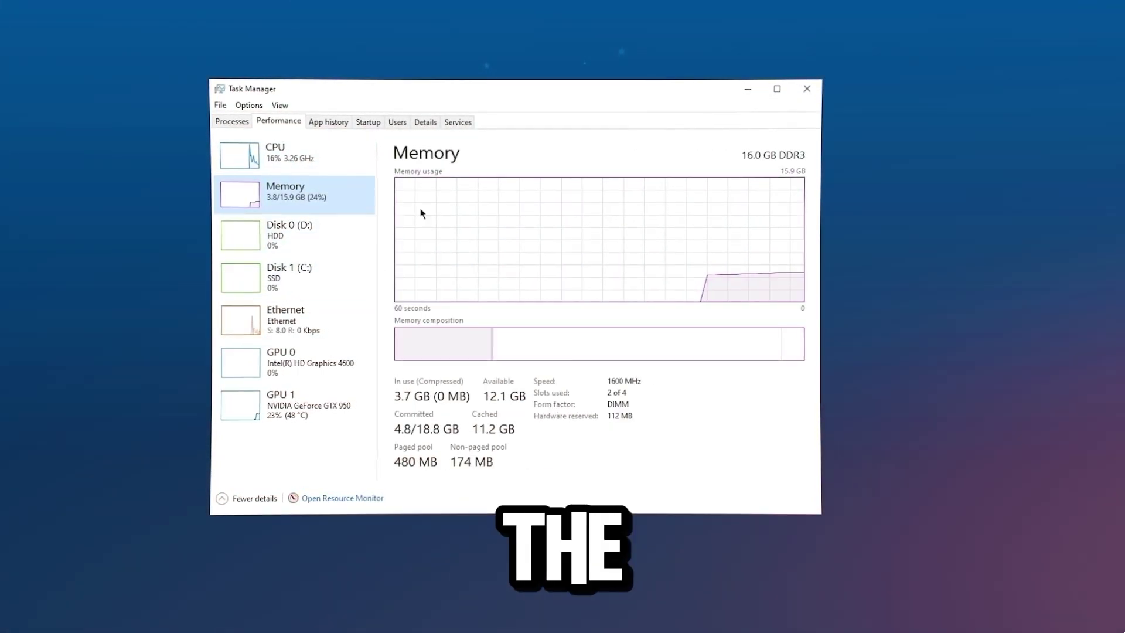
click(334, 414)
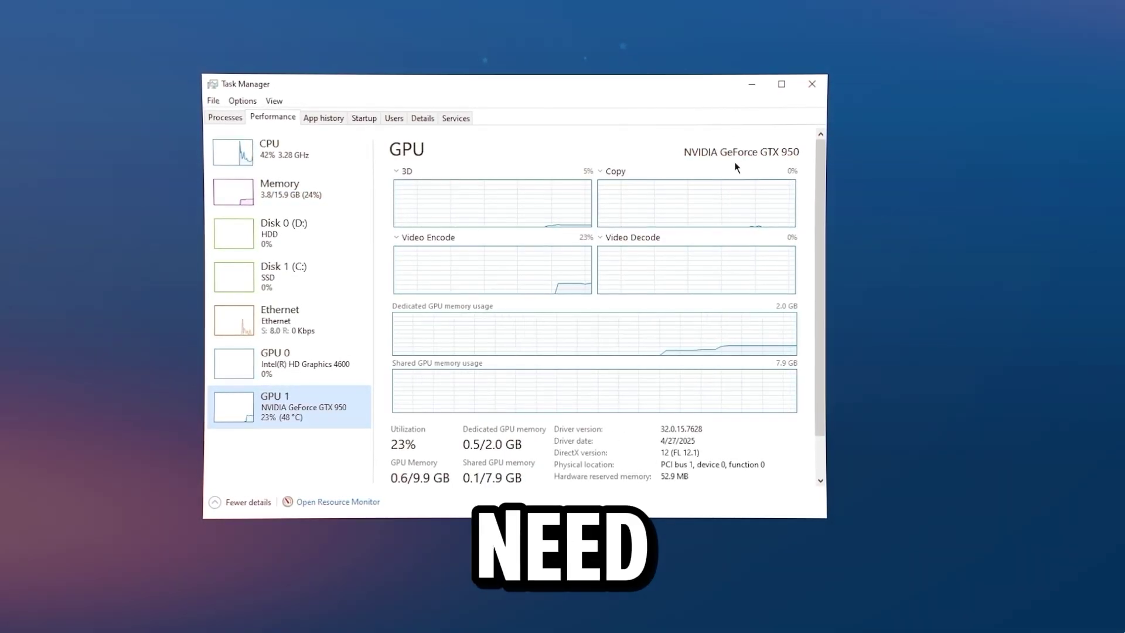
click(342, 192)
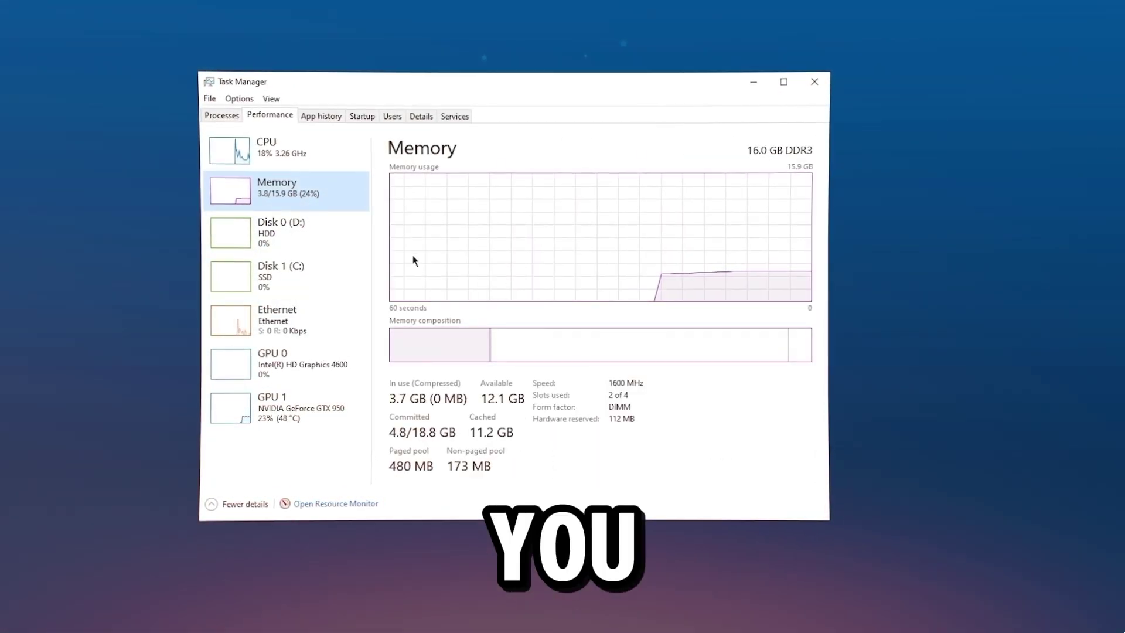
click(317, 150)
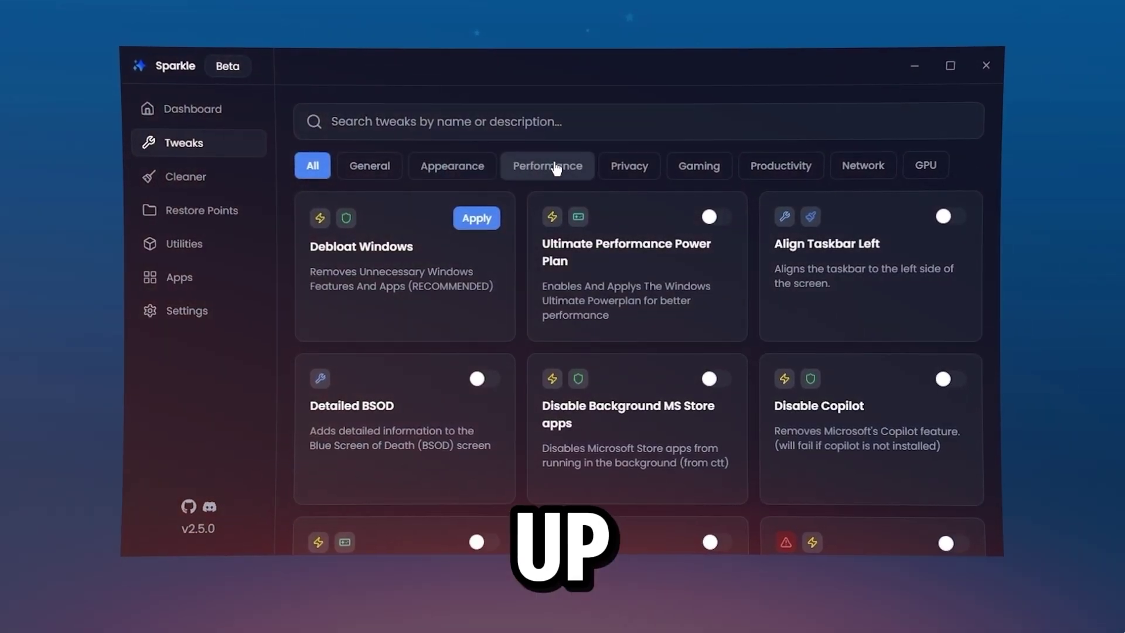
click(781, 168)
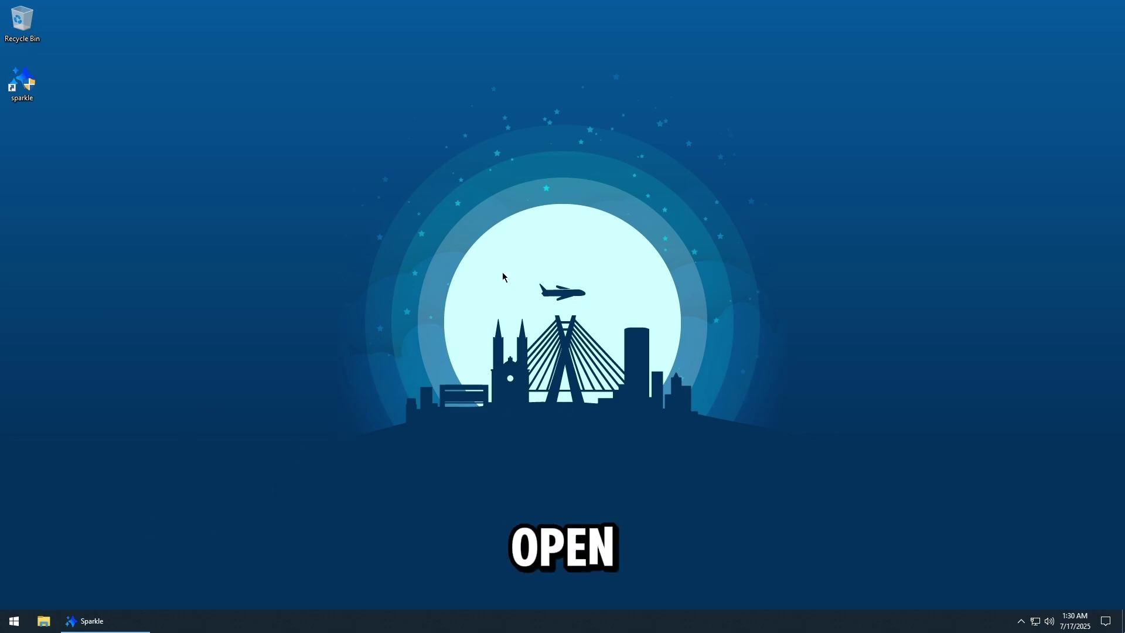
Bring Sparkle up from the taskbar on its hardware dashboard.
click(92, 620)
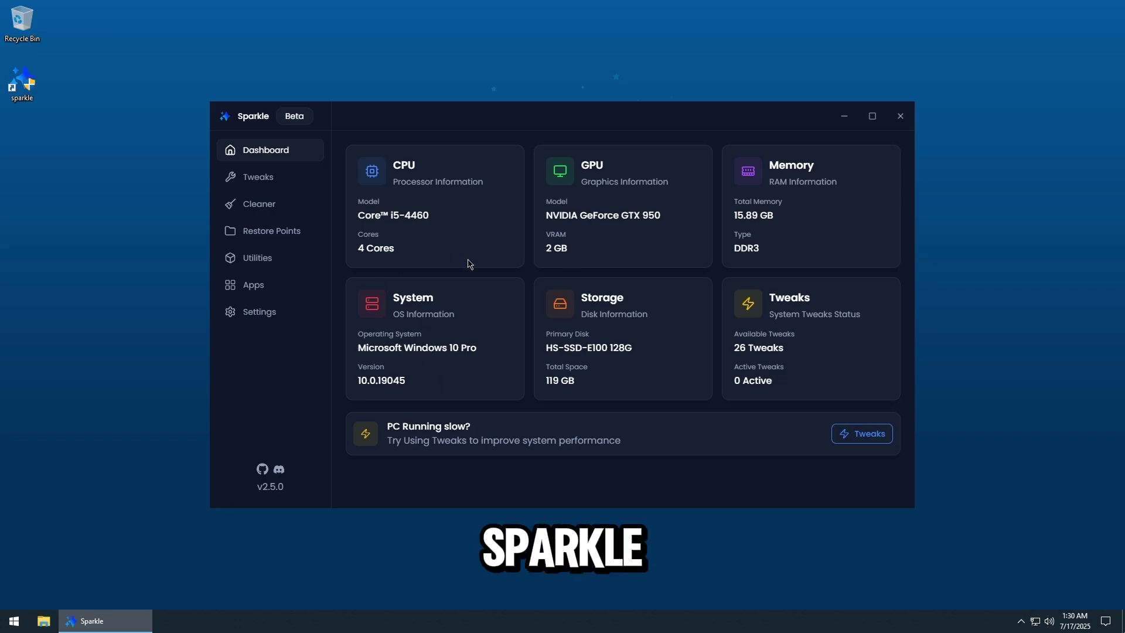
View the tweaks list filtered by Productivity, Gaming and Privacy, then all tweaks again.
click(290, 175)
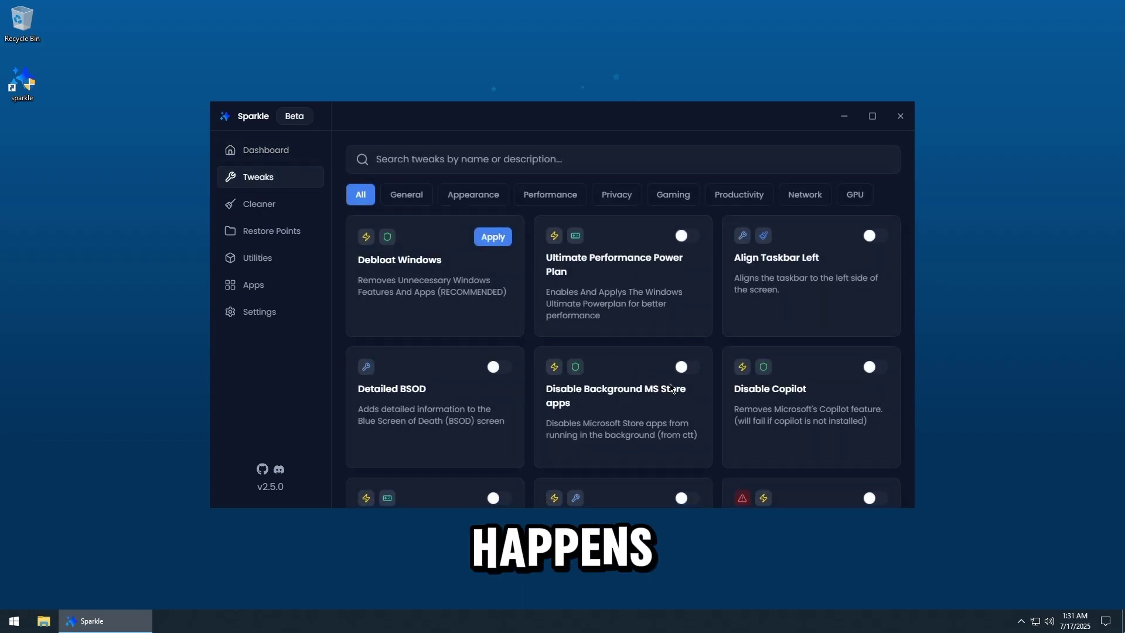
scroll(670, 387, down, 2)
scroll(670, 387, up, 2)
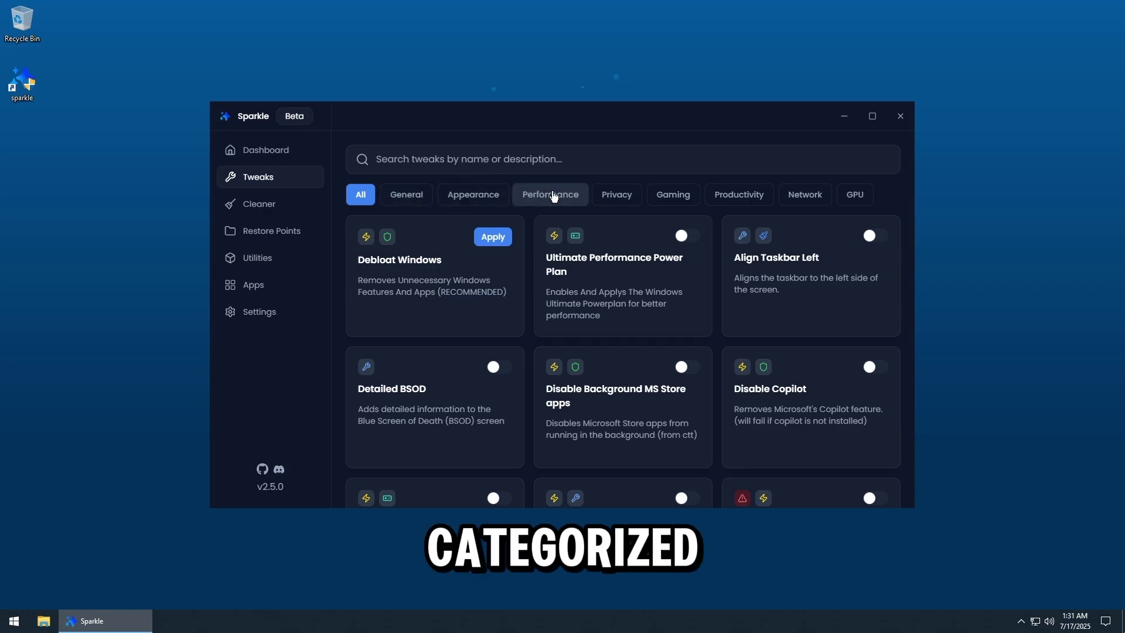
click(738, 194)
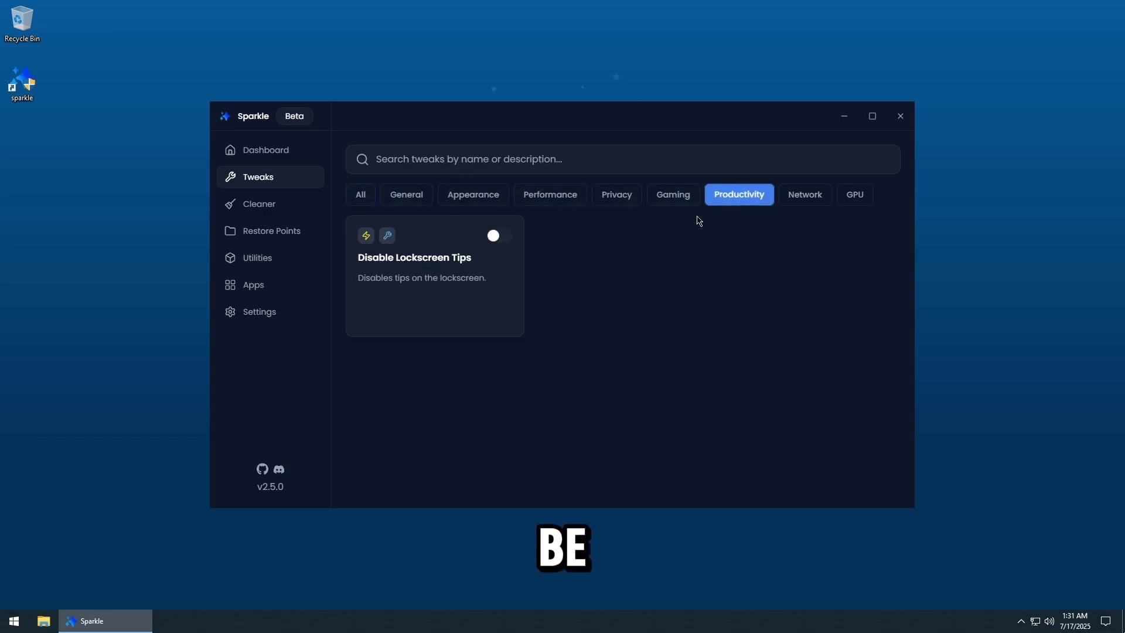
click(669, 199)
click(616, 194)
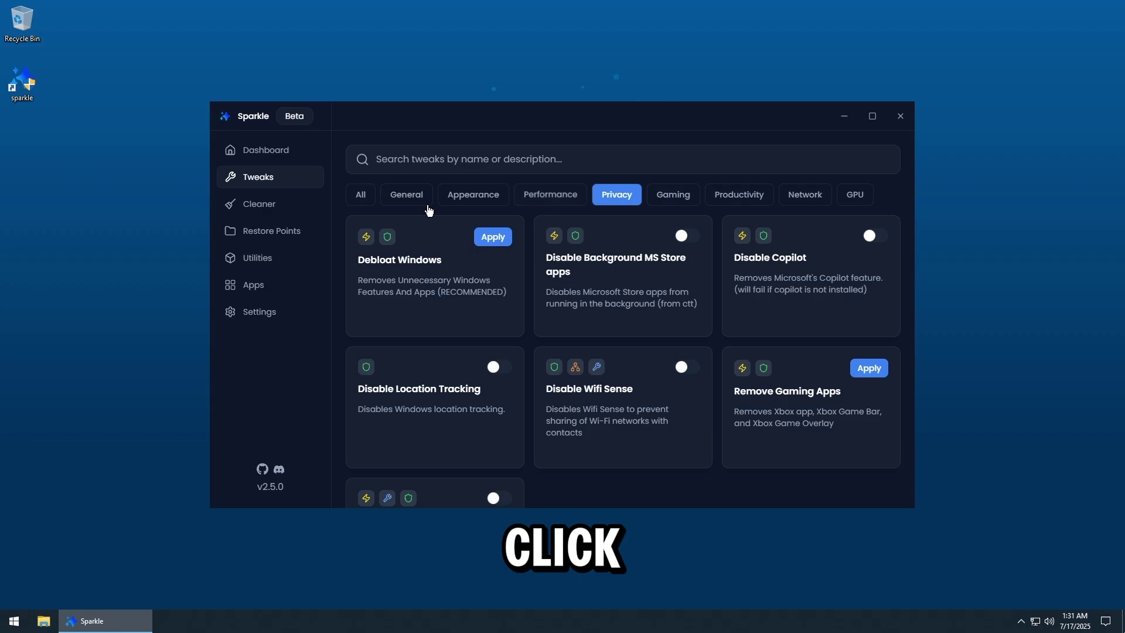
click(360, 194)
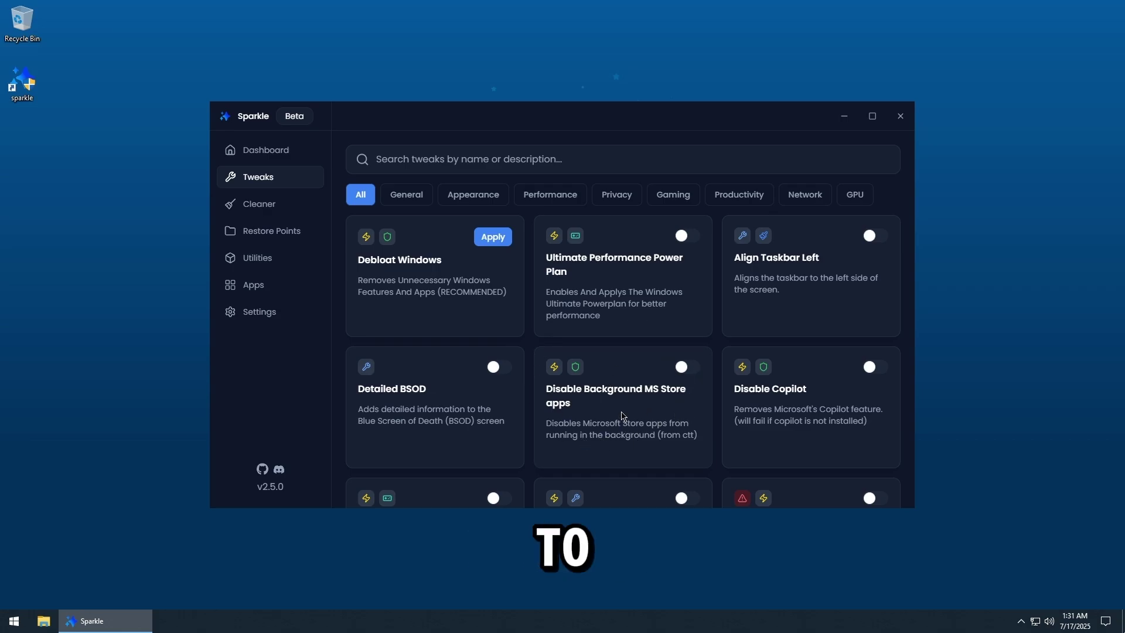
Cycle through Privacy, GPU, Network, Appearance, Performance, Gaming and General filters, ending on All.
click(615, 194)
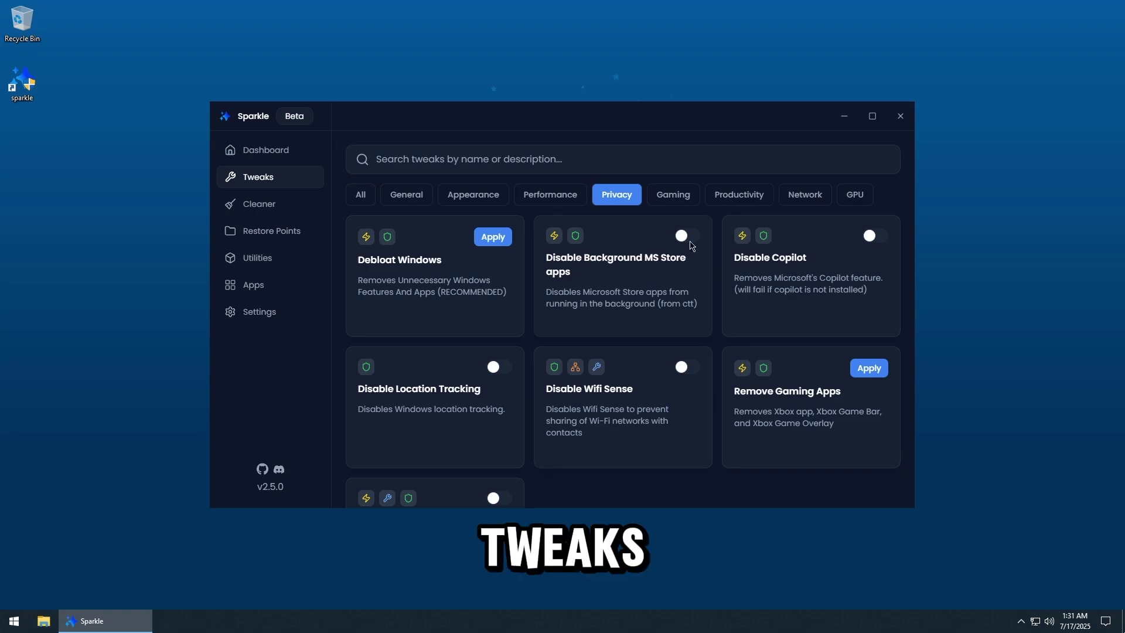
click(855, 197)
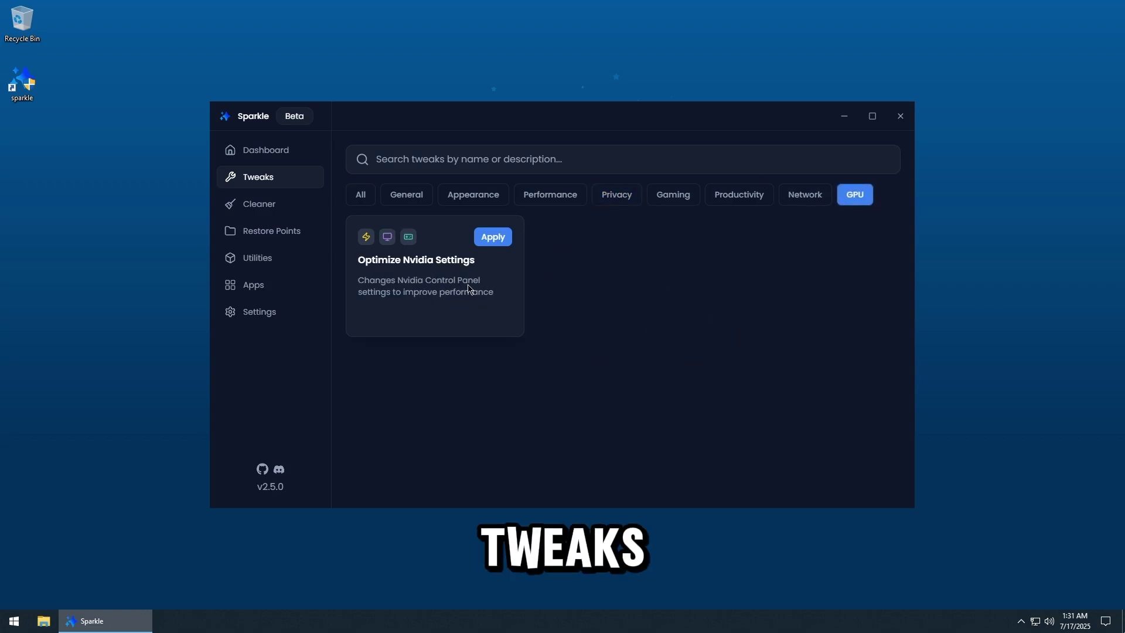
click(792, 201)
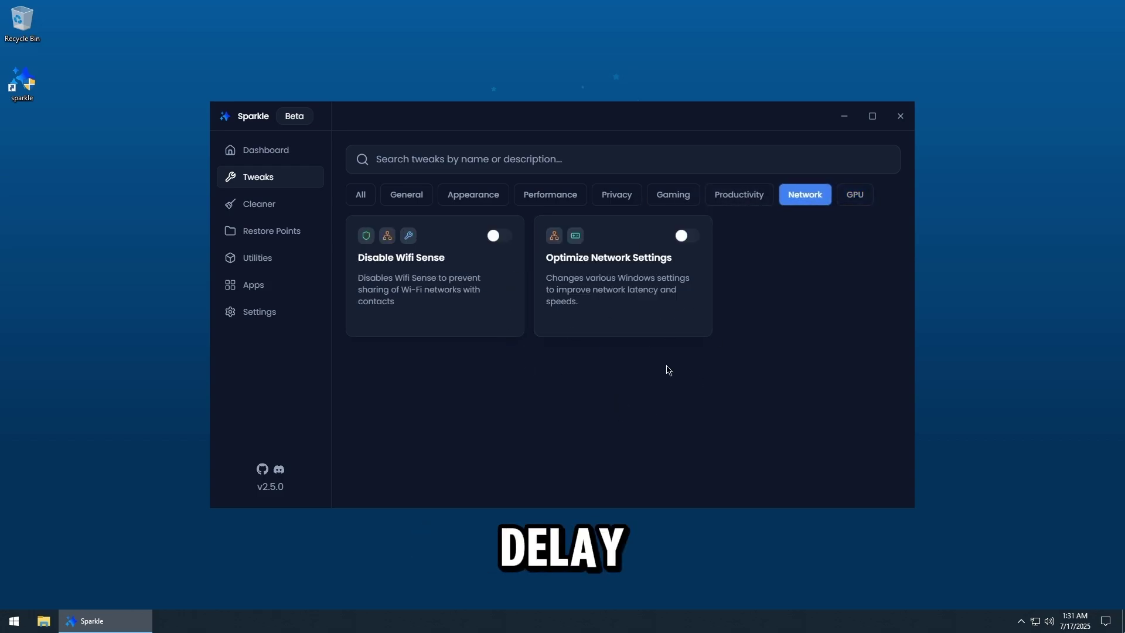
click(484, 204)
click(547, 201)
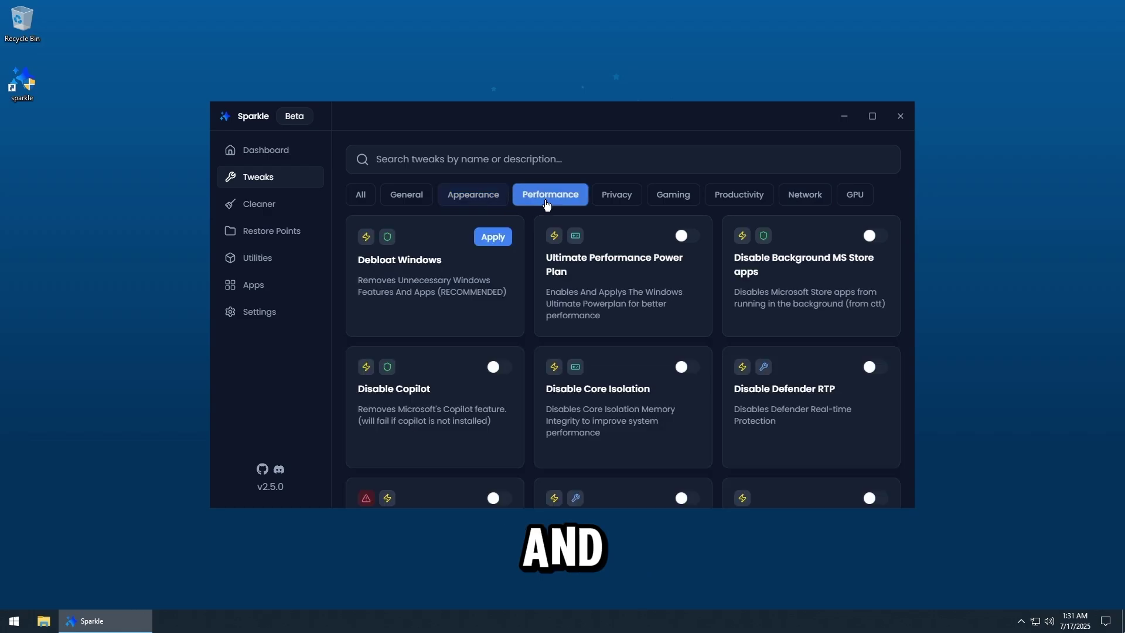
click(617, 197)
click(674, 197)
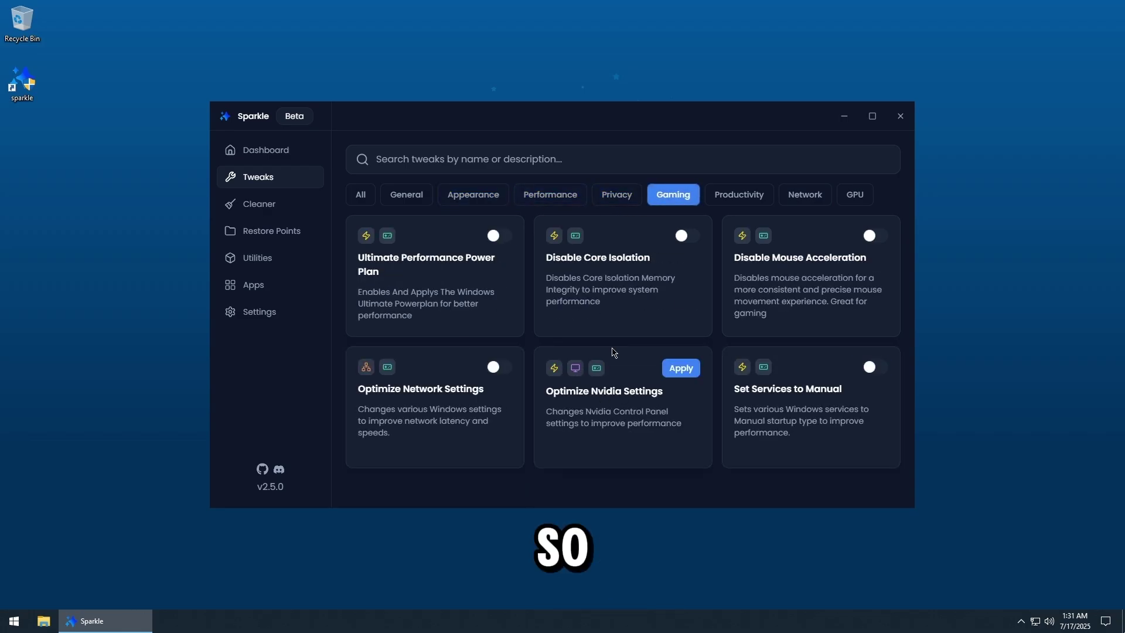
click(401, 194)
click(360, 194)
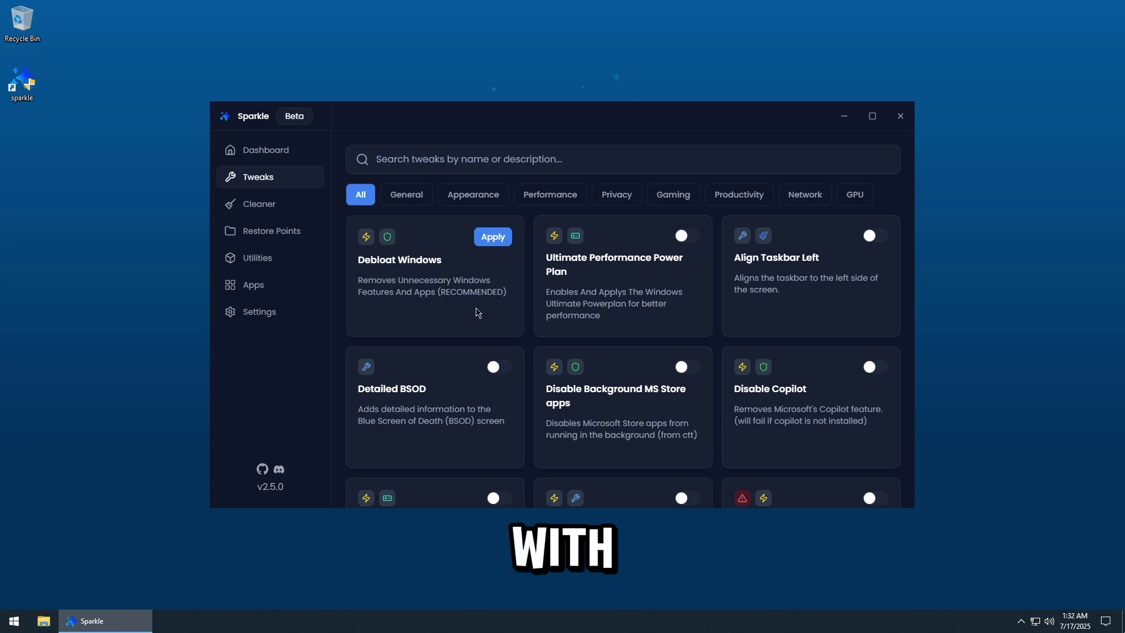
click(475, 243)
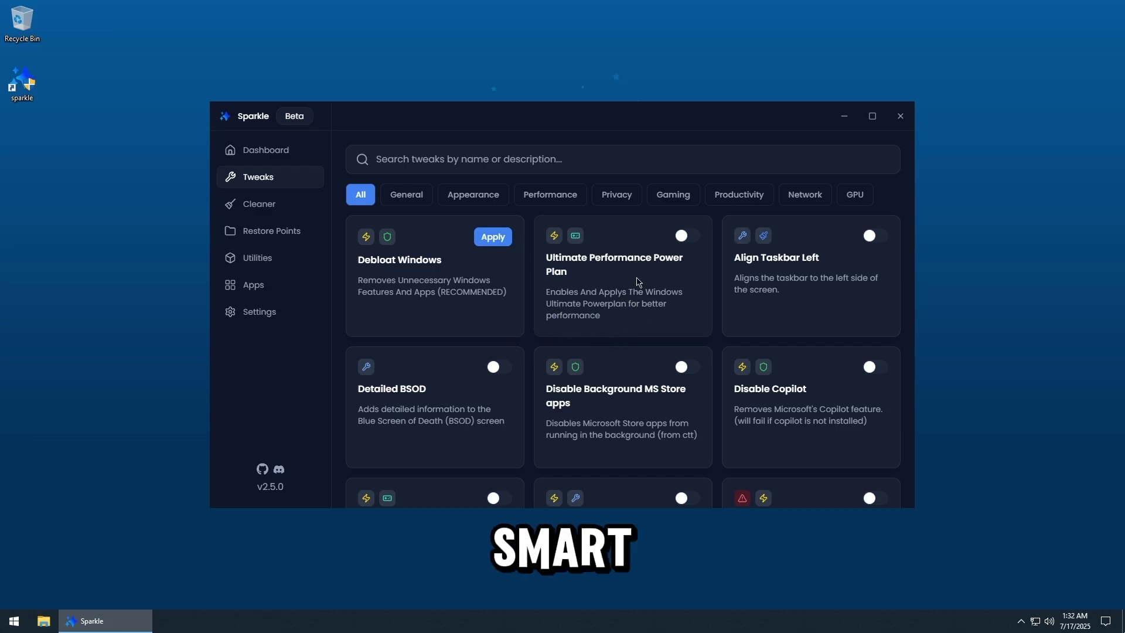
scroll(583, 276, down, 1)
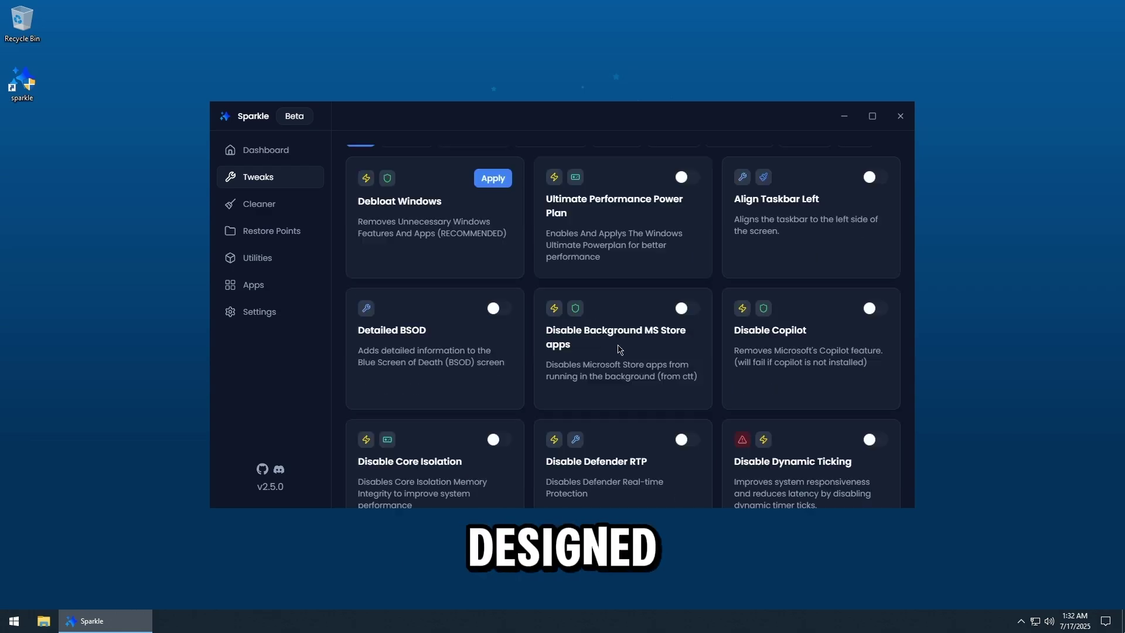
scroll(598, 335, down, 1)
scroll(605, 372, down, 2)
scroll(606, 420, down, 2)
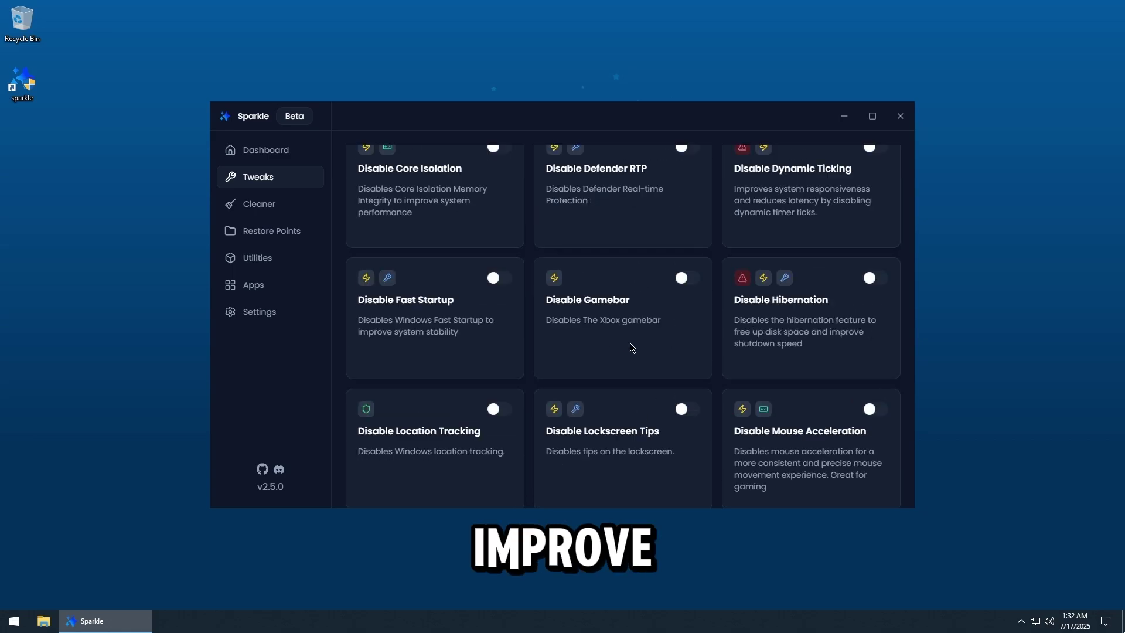
scroll(598, 454, down, 1)
scroll(589, 370, up, 5)
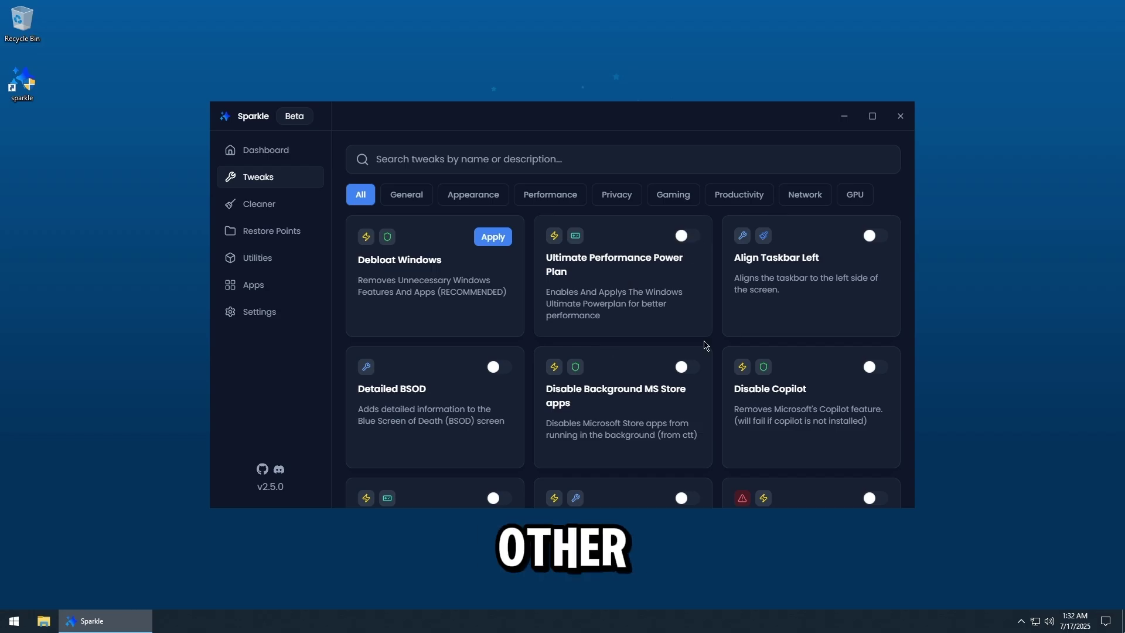
scroll(695, 419, down, 2)
scroll(617, 369, down, 4)
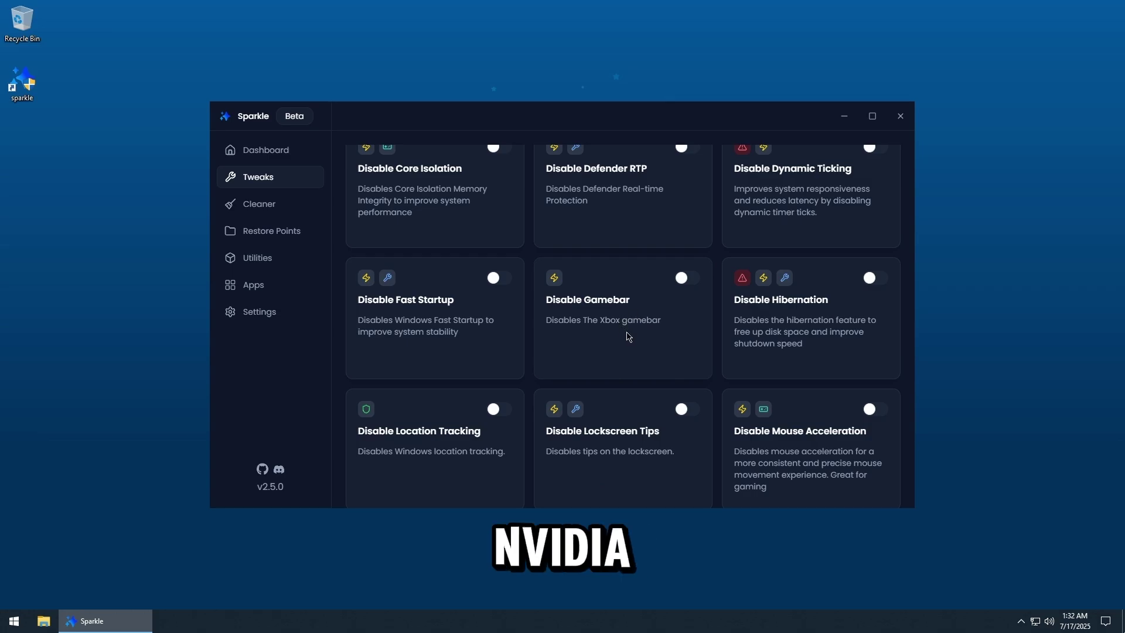
scroll(617, 332, up, 1)
scroll(633, 327, up, 2)
scroll(655, 320, up, 2)
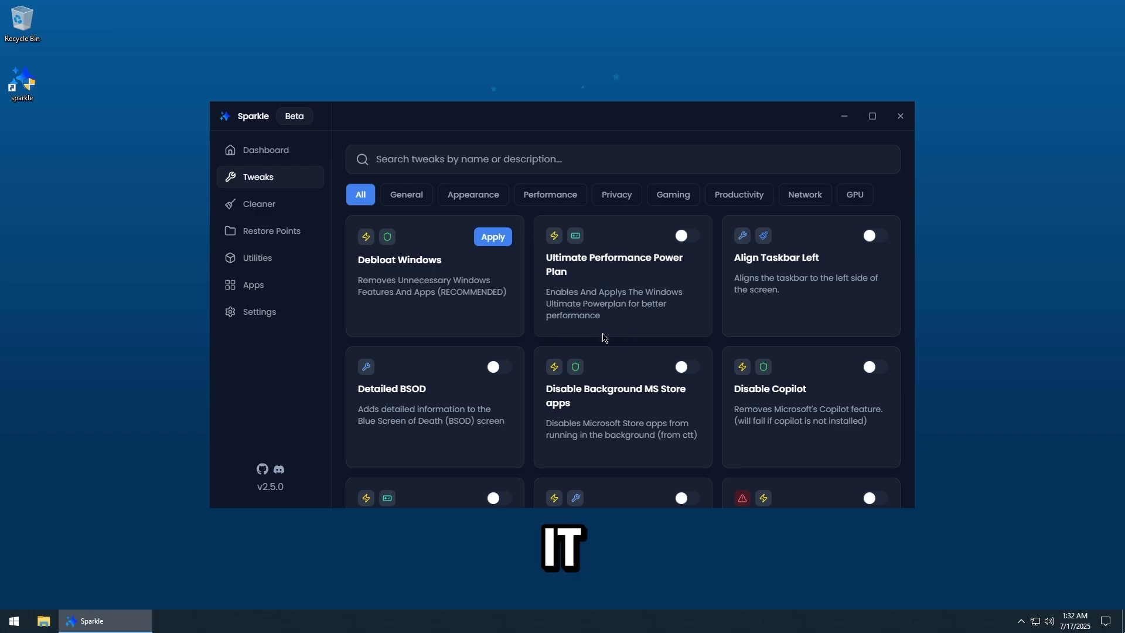
scroll(608, 339, down, 3)
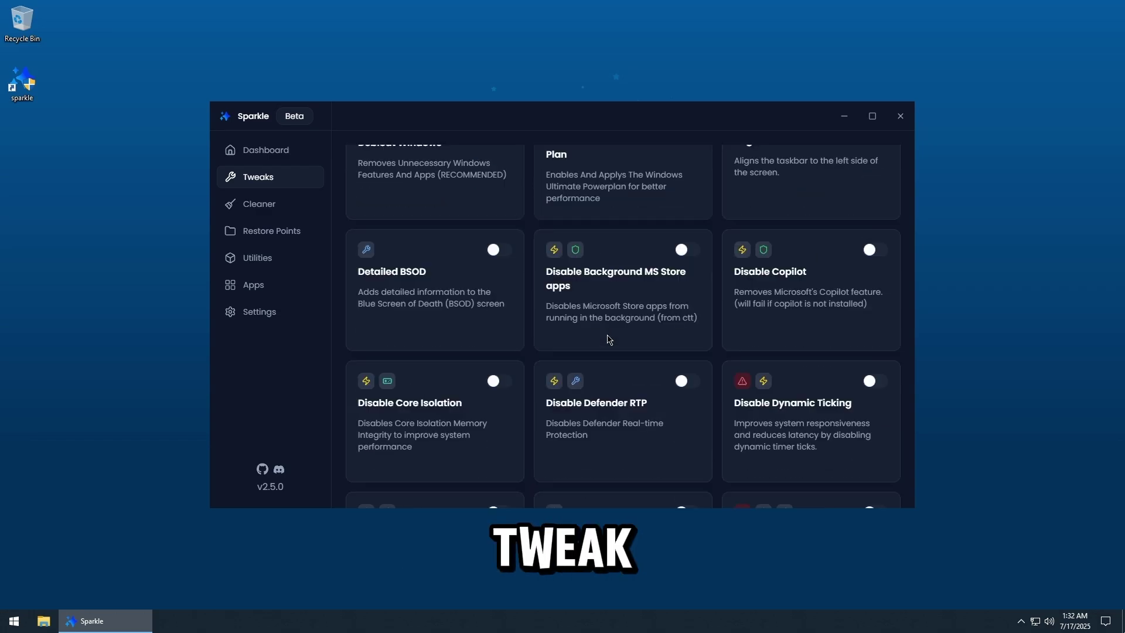
scroll(607, 339, up, 1)
scroll(608, 339, down, 1)
scroll(607, 340, up, 1)
scroll(608, 339, up, 3)
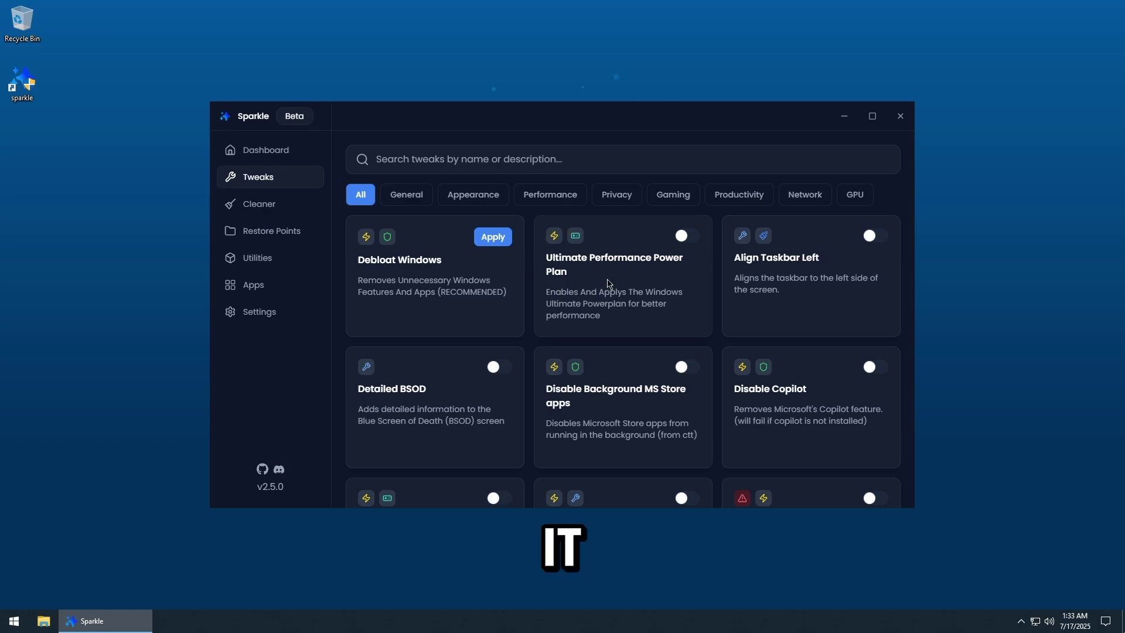
scroll(621, 289, down, 2)
scroll(620, 289, down, 3)
scroll(620, 290, down, 3)
scroll(620, 289, down, 2)
scroll(620, 289, down, 2)
scroll(621, 288, down, 2)
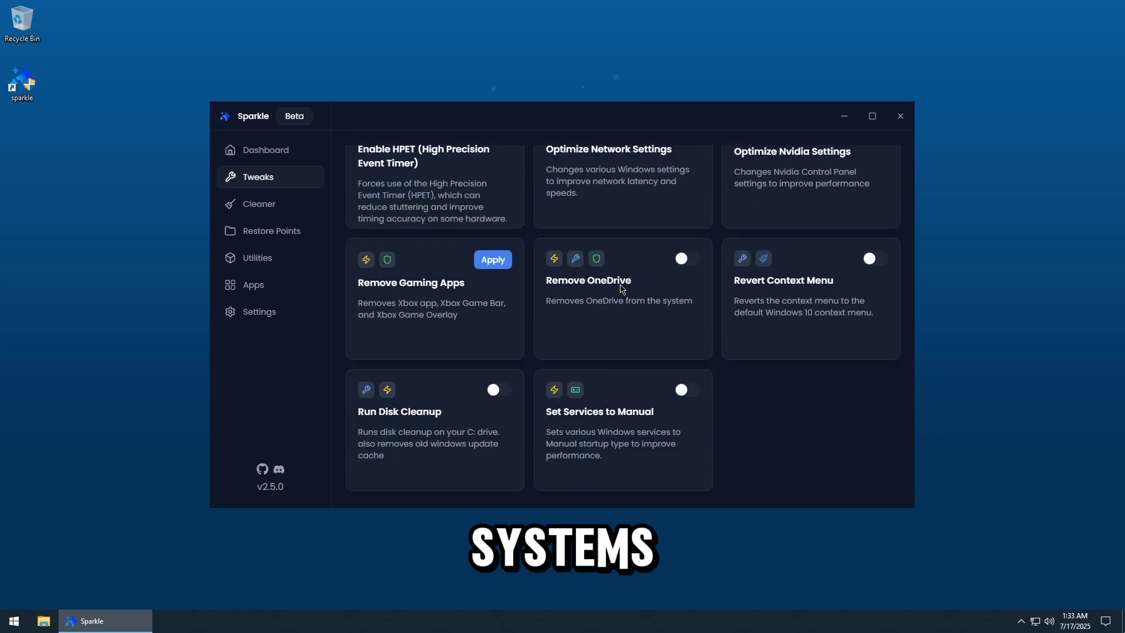
scroll(673, 393, up, 3)
scroll(674, 399, up, 1)
scroll(672, 405, up, 3)
scroll(672, 405, up, 3)
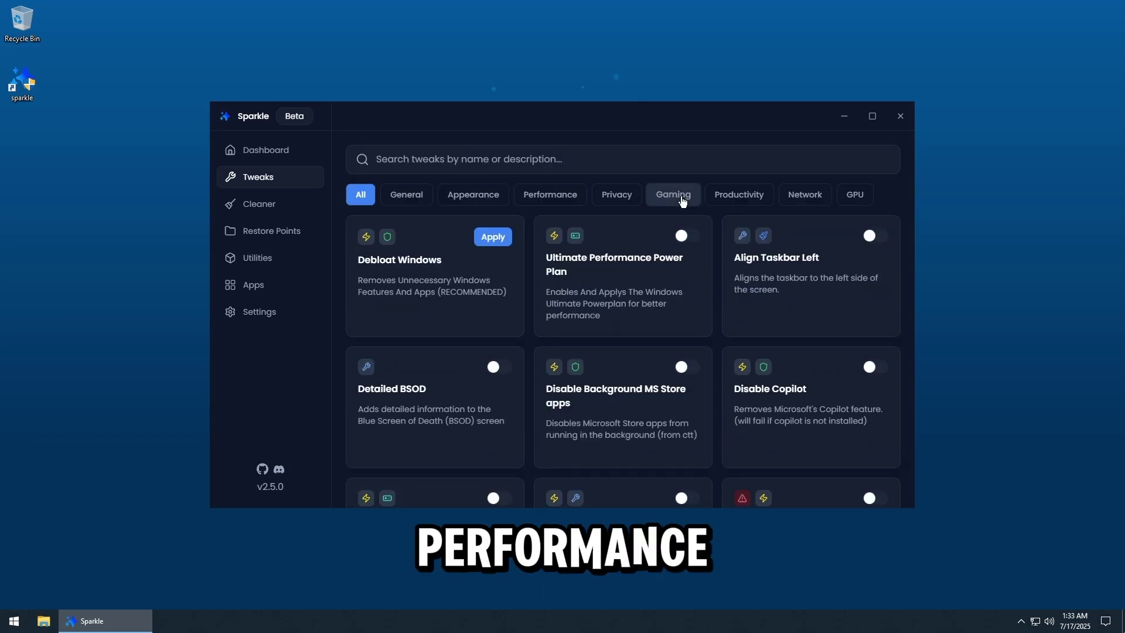
Filter tweaks by Gaming, Performance, Network, Productivity, Gaming and Privacy in turn.
click(673, 194)
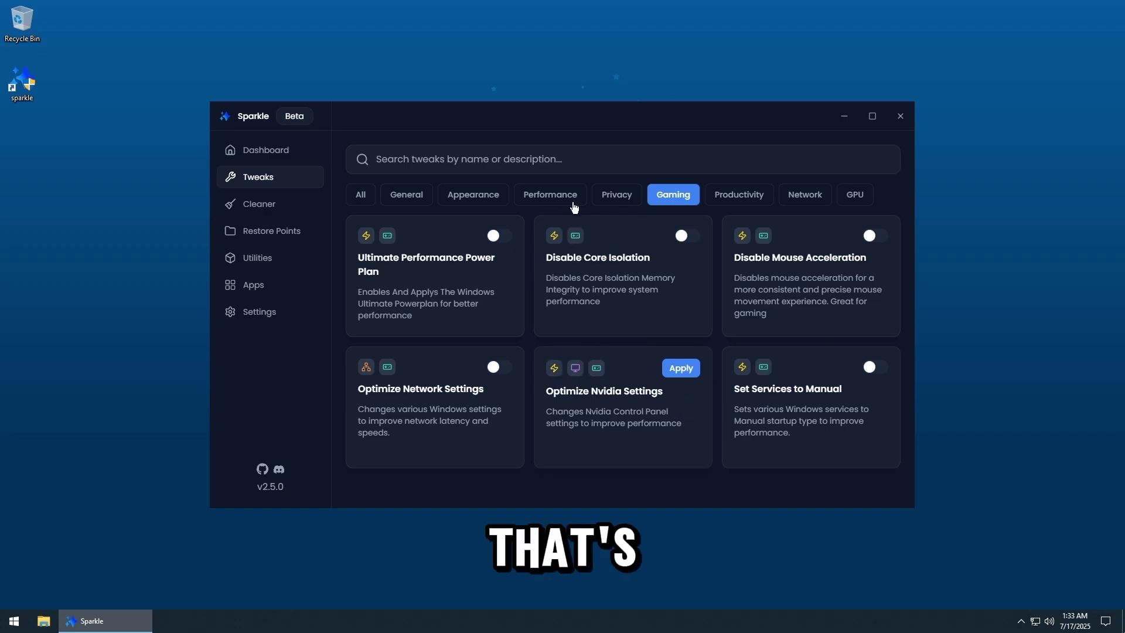
click(544, 195)
scroll(613, 395, down, 3)
scroll(612, 396, up, 3)
click(813, 197)
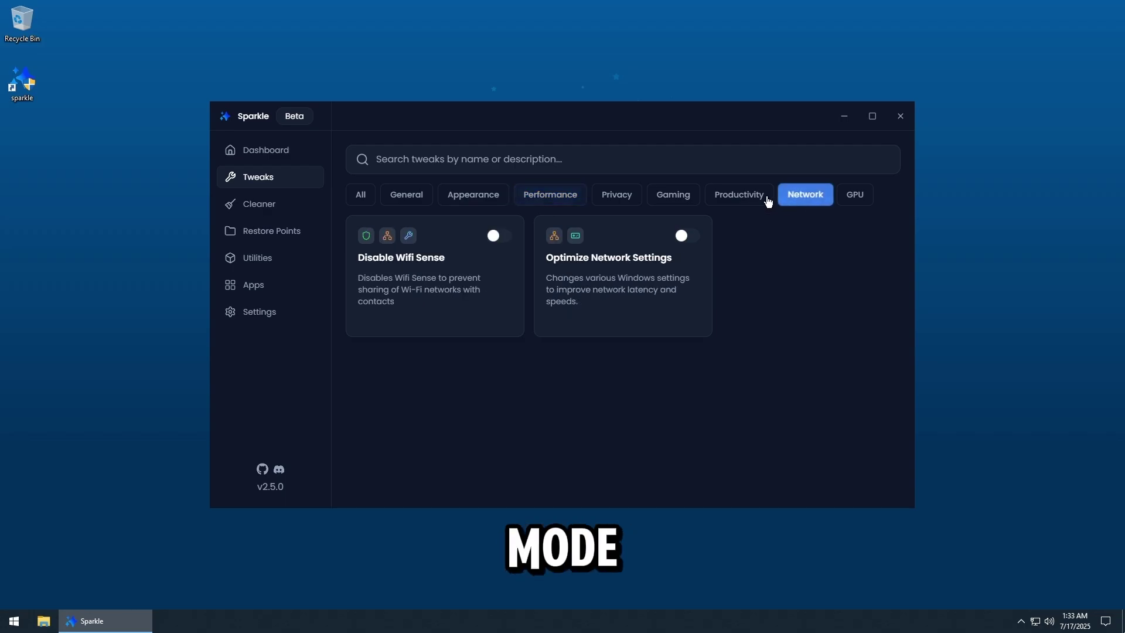
click(734, 195)
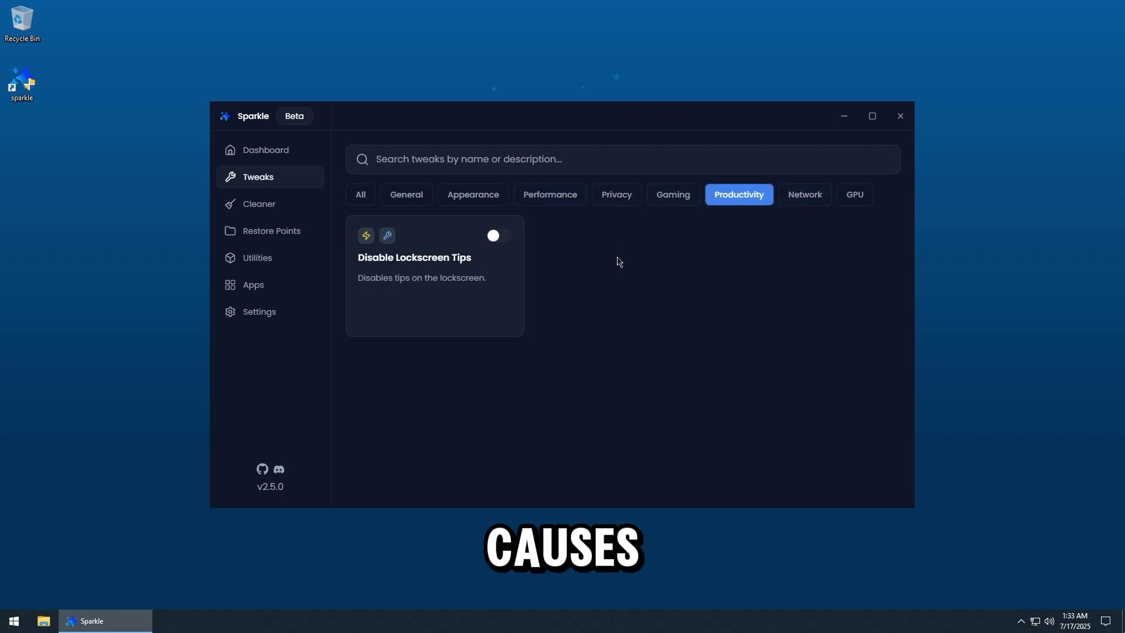
click(673, 195)
click(616, 194)
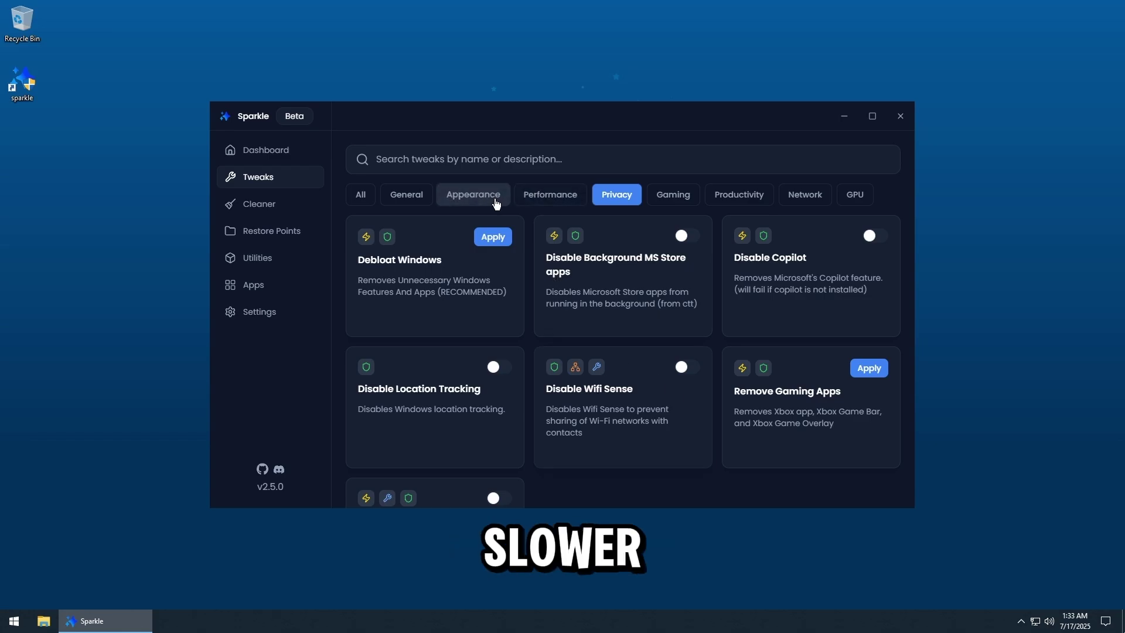
Filter by Appearance, General, All, Gaming and Productivity categories.
click(490, 197)
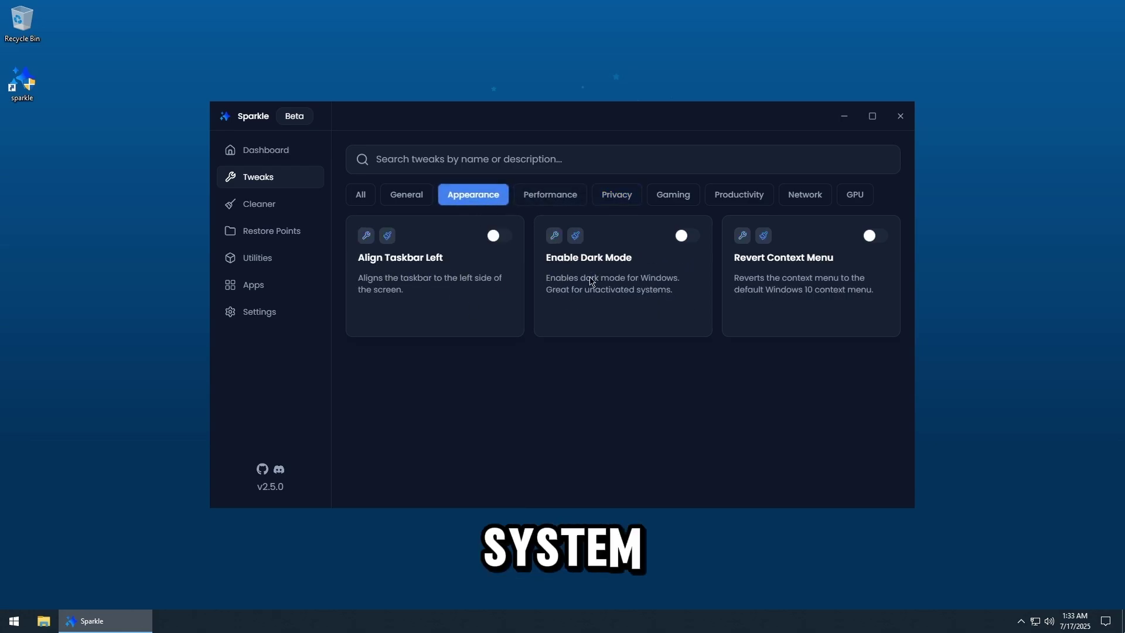
click(407, 198)
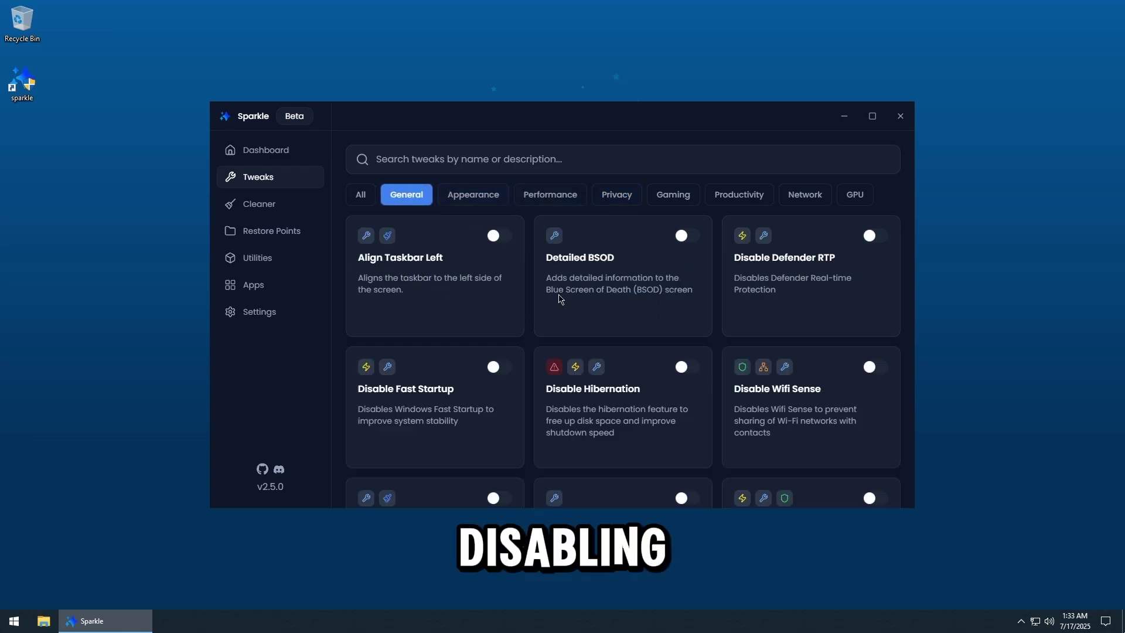
scroll(684, 407, down, 3)
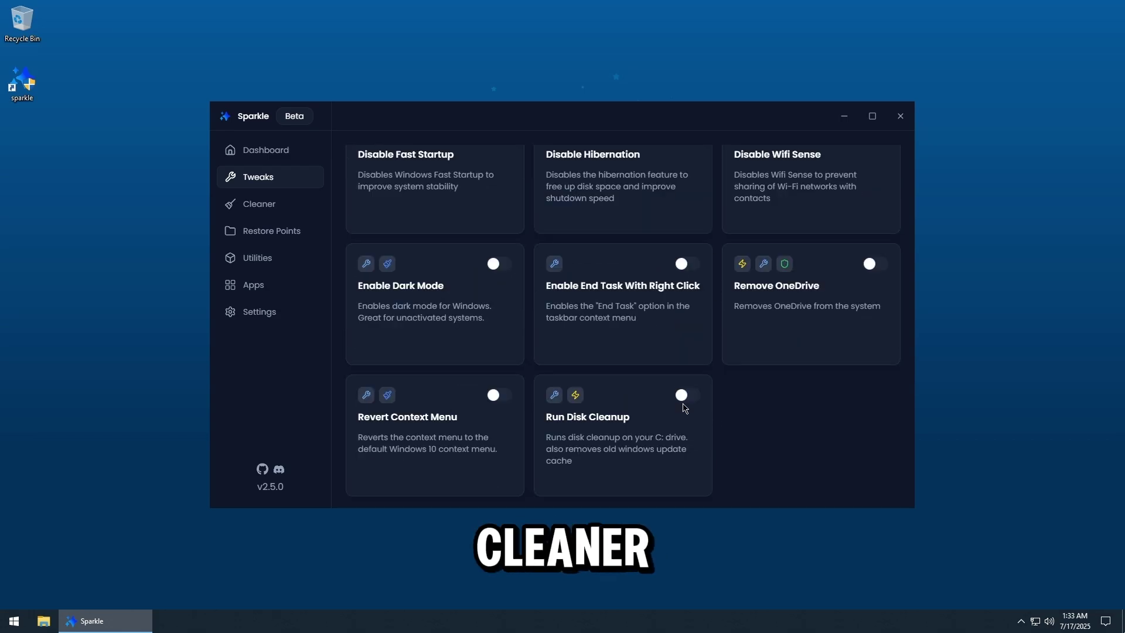
scroll(685, 407, up, 2)
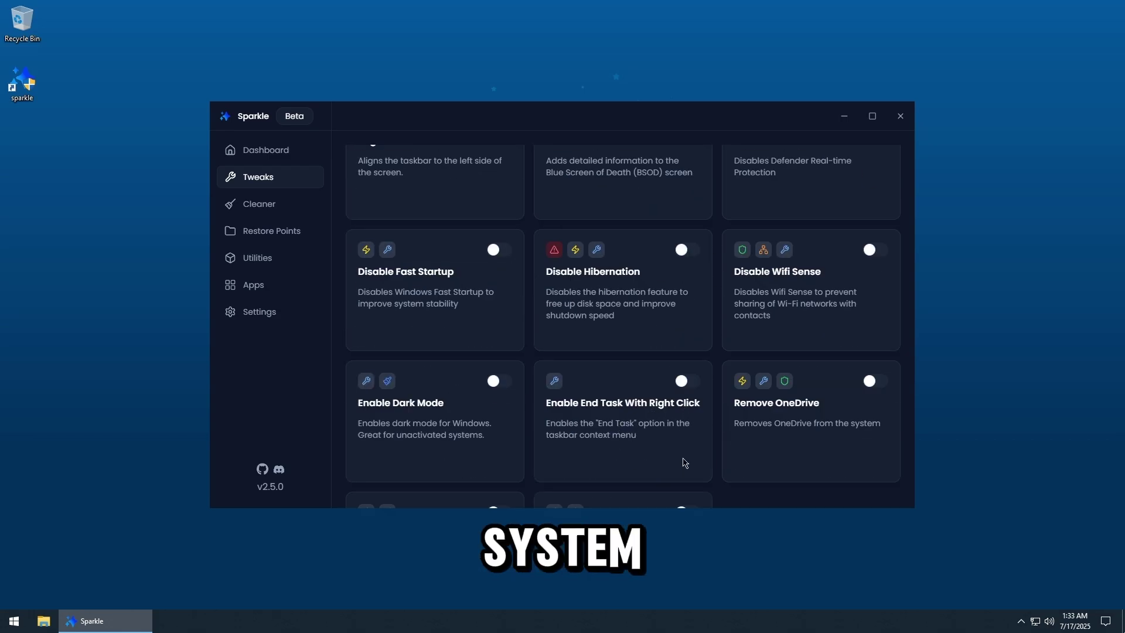
scroll(680, 461, up, 1)
scroll(516, 302, up, 1)
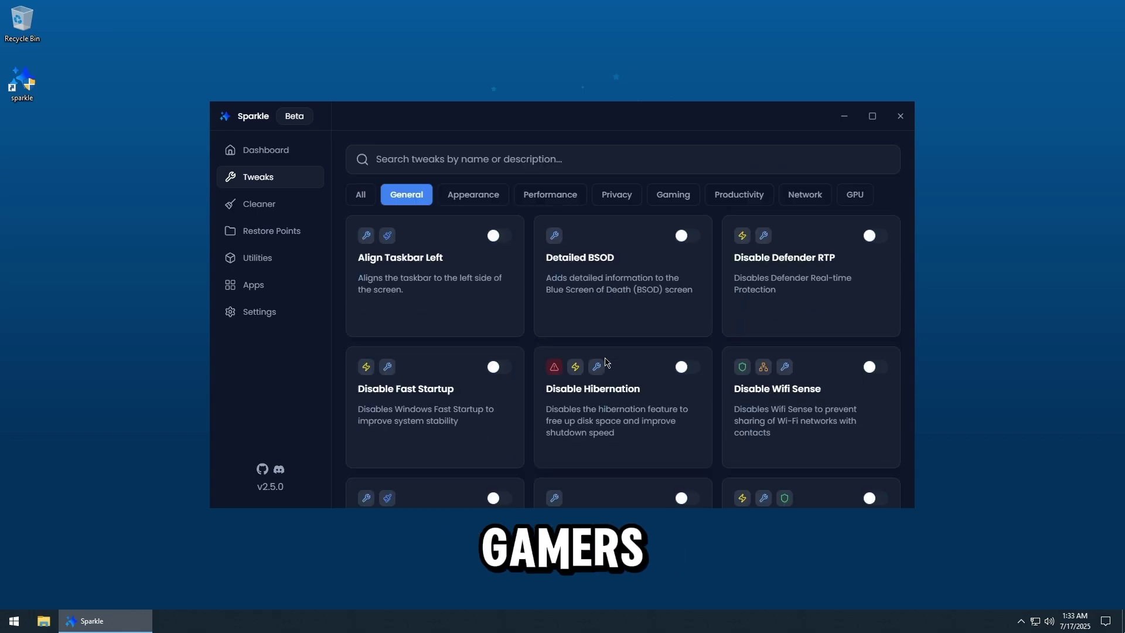
click(360, 194)
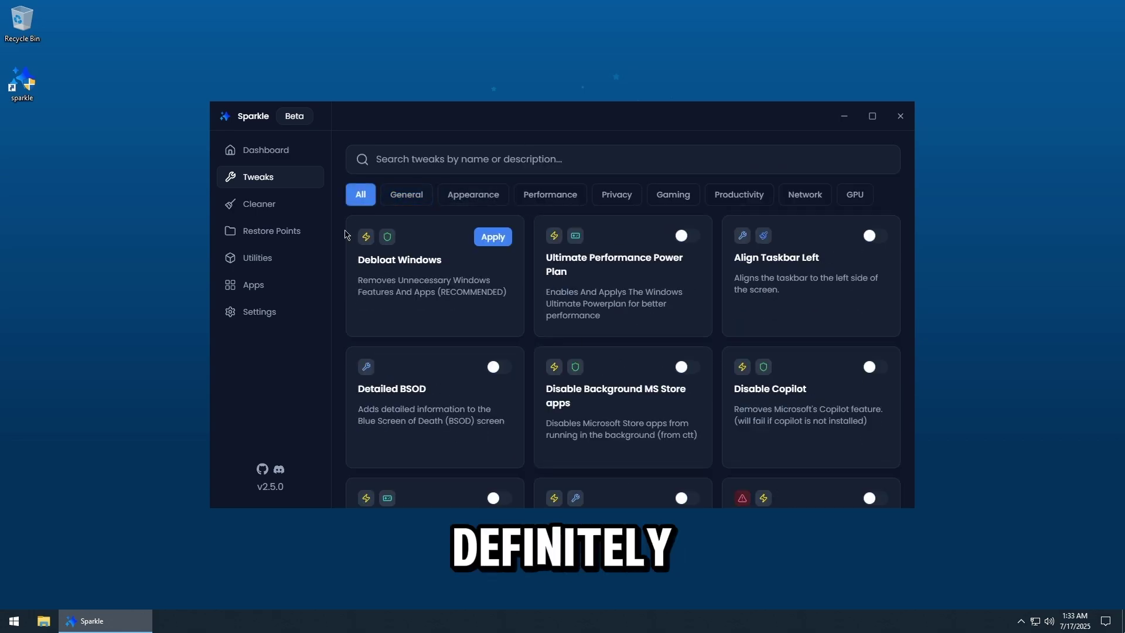
scroll(580, 368, down, 1)
scroll(579, 367, up, 1)
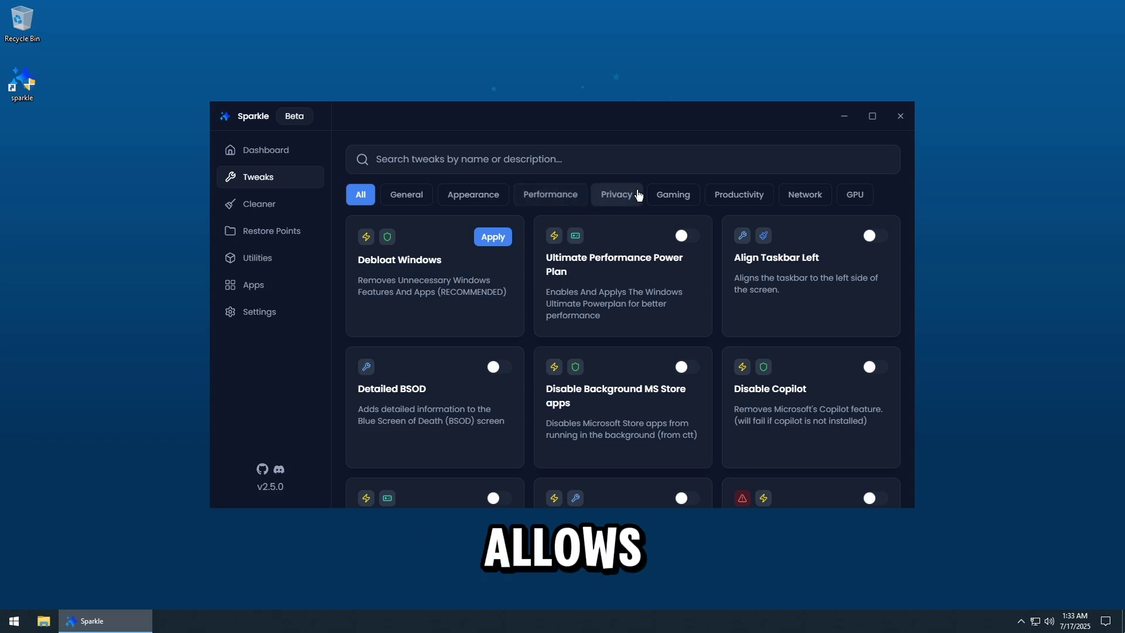
click(668, 195)
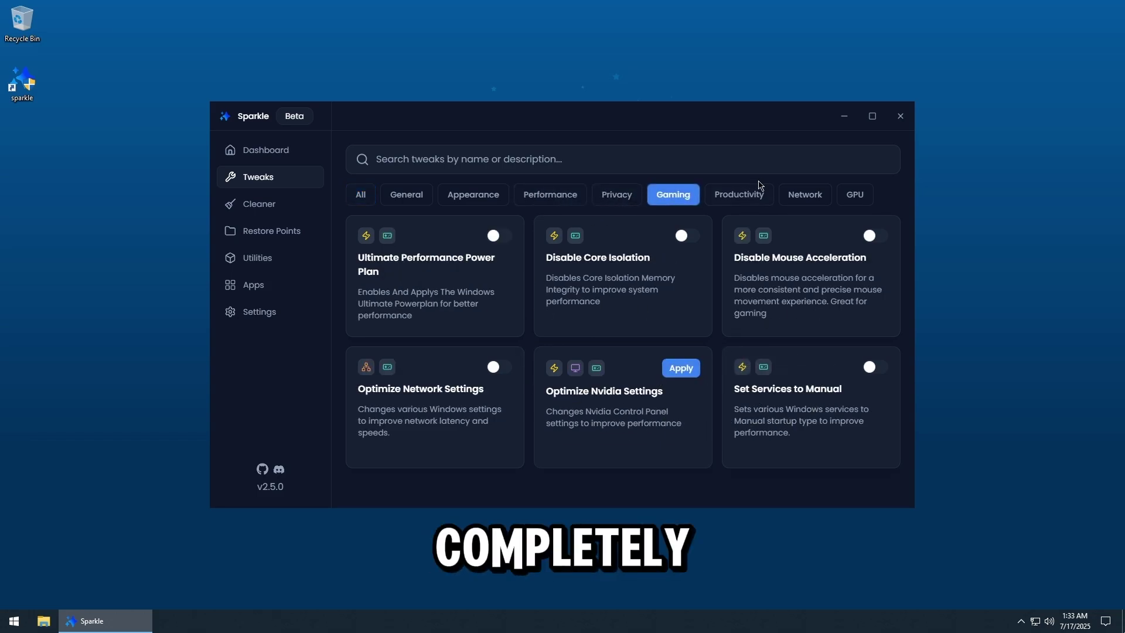
click(736, 194)
Filter the tweaks list to the Performance category.
click(555, 199)
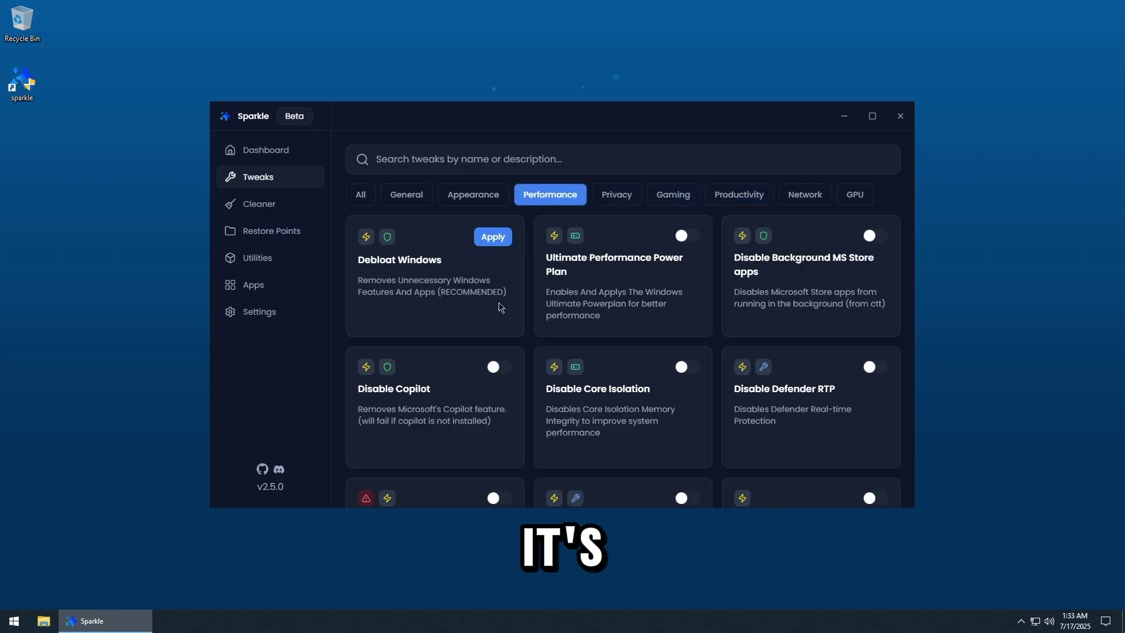
scroll(634, 383, down, 2)
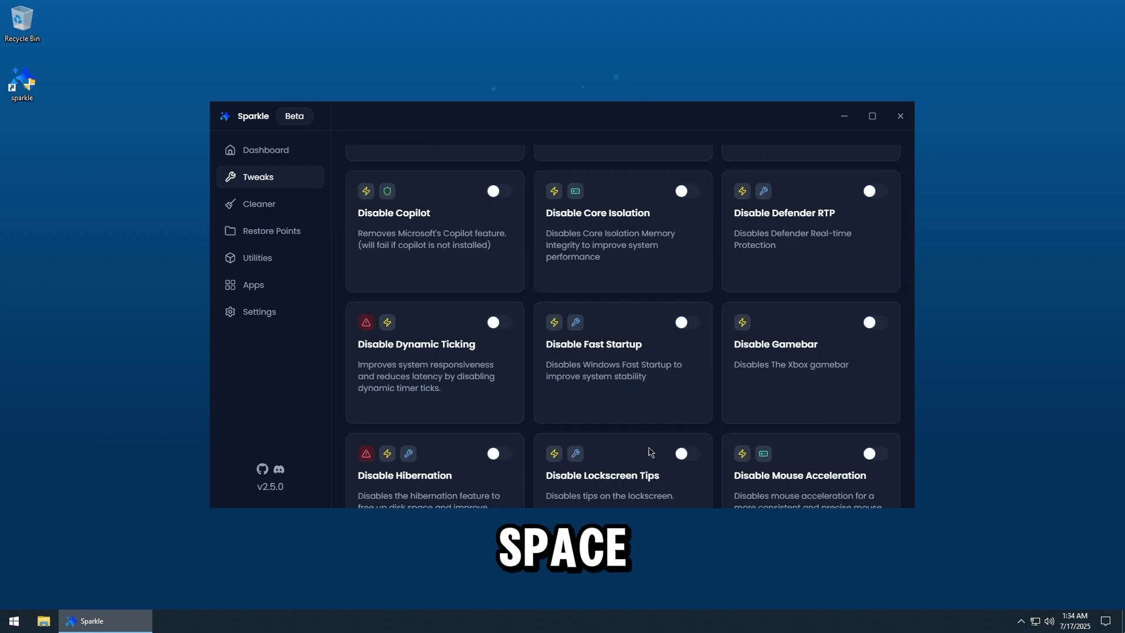
scroll(465, 489, down, 1)
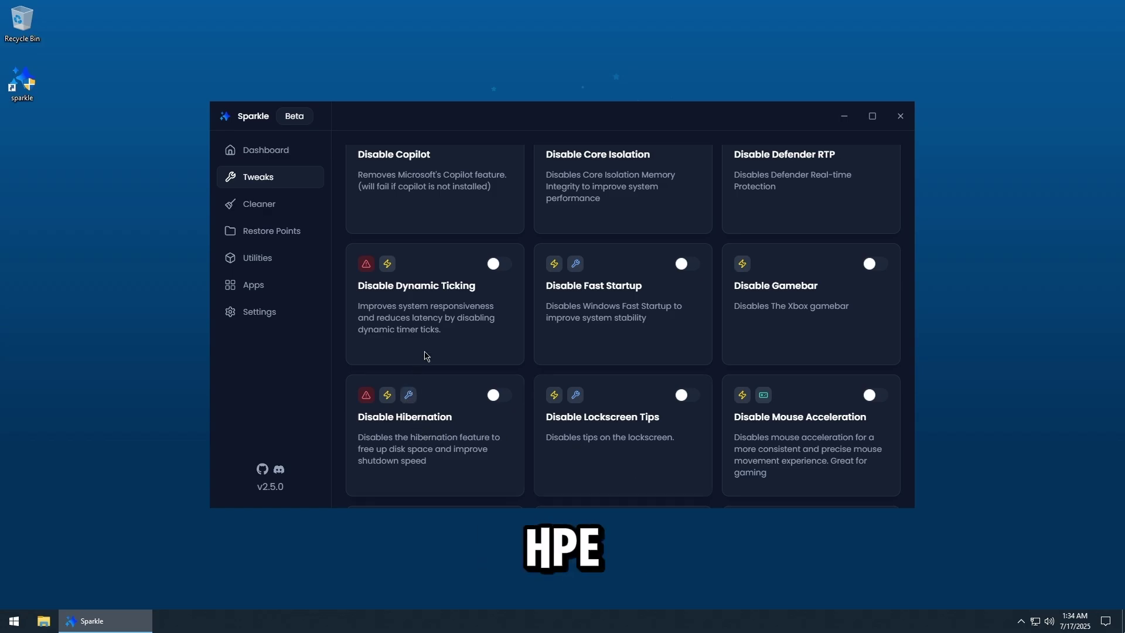
scroll(519, 411, down, 2)
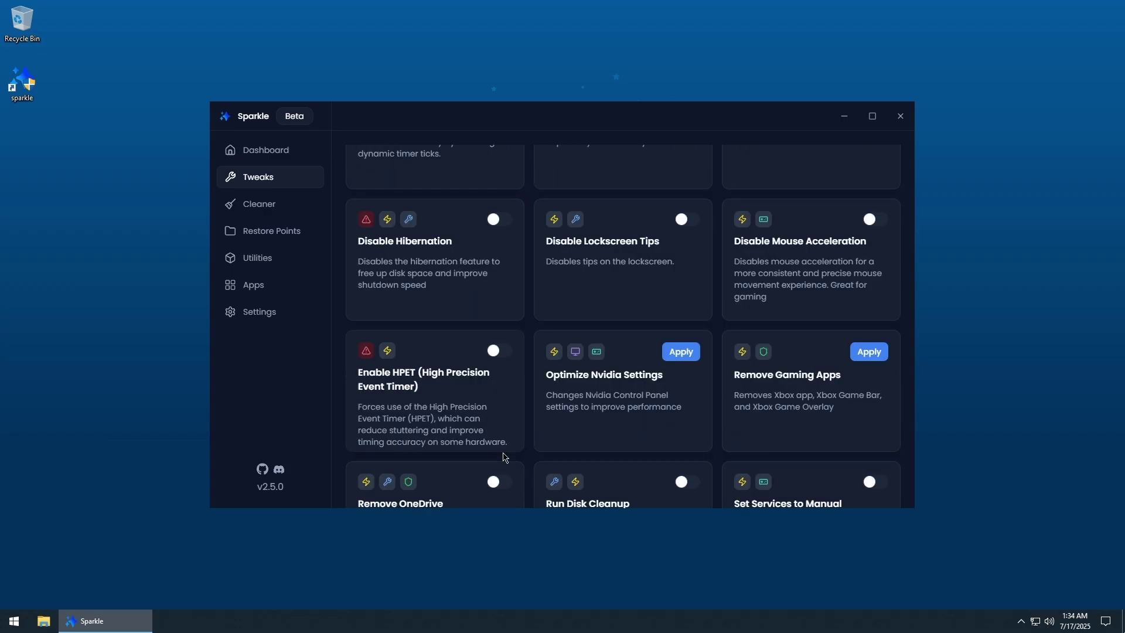
scroll(528, 409, down, 1)
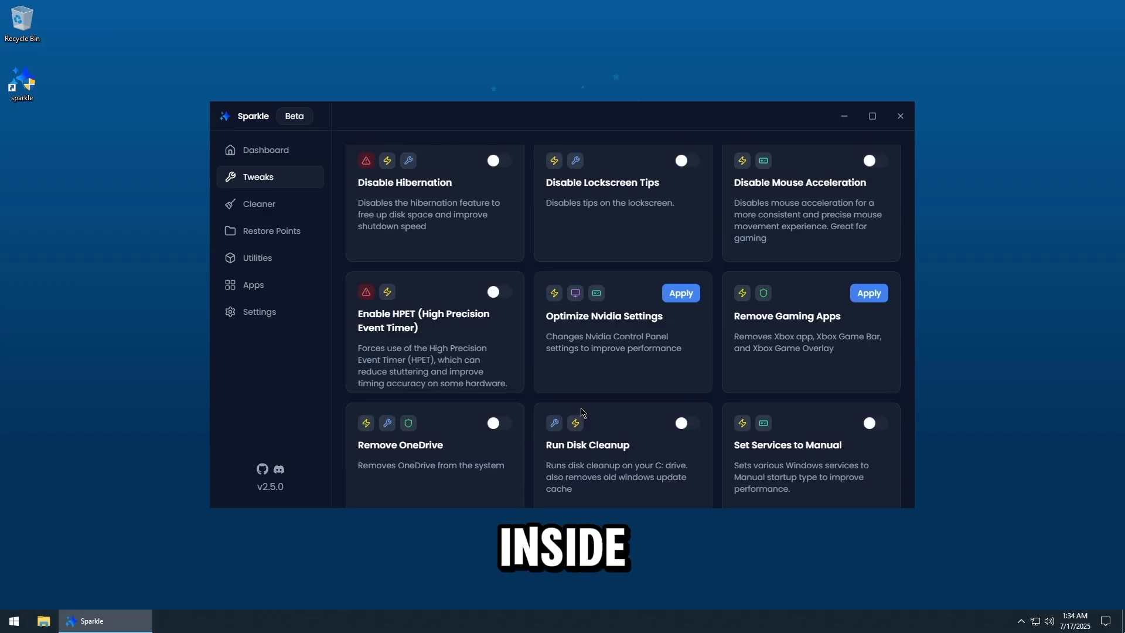
scroll(580, 412, up, 2)
scroll(580, 411, up, 3)
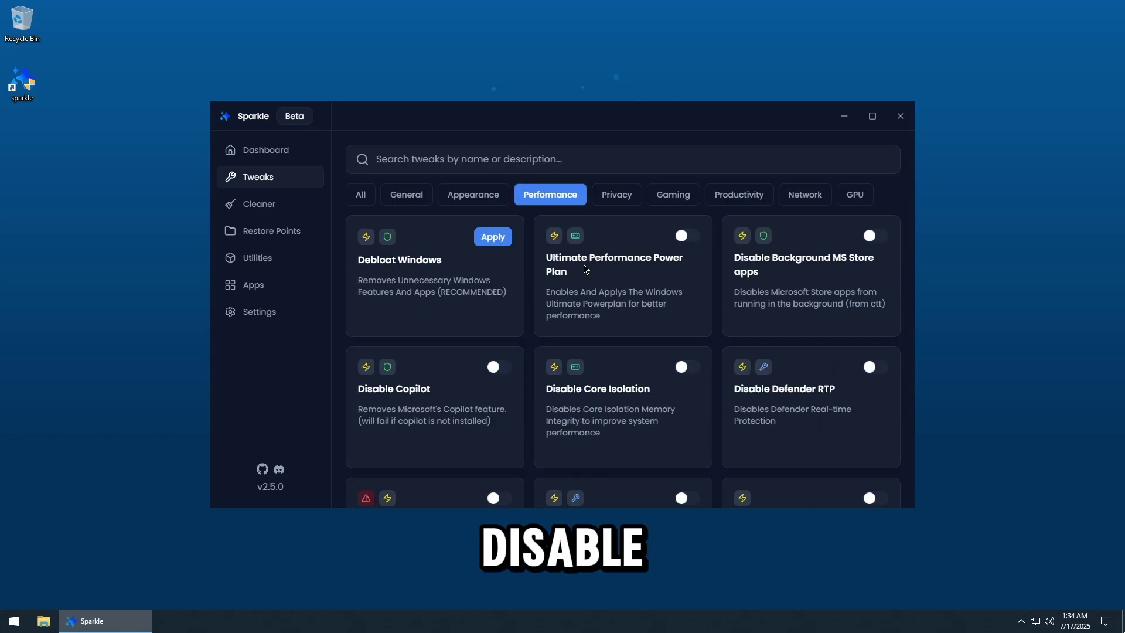
scroll(619, 398, down, 2)
scroll(613, 401, down, 2)
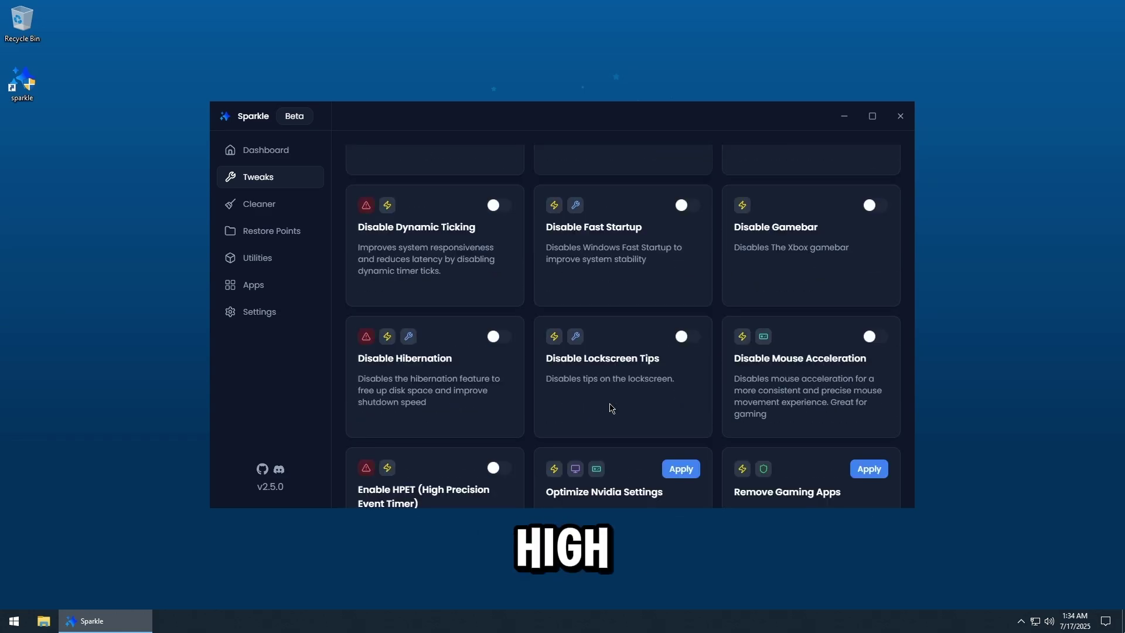
scroll(613, 401, down, 2)
scroll(419, 387, up, 1)
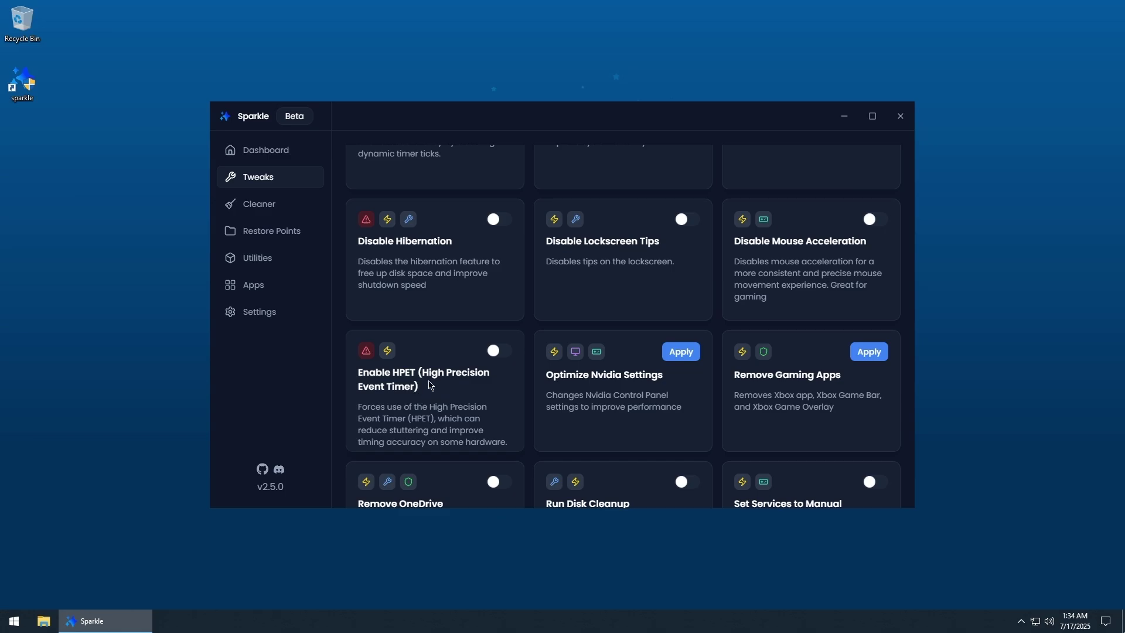
scroll(424, 395, down, 1)
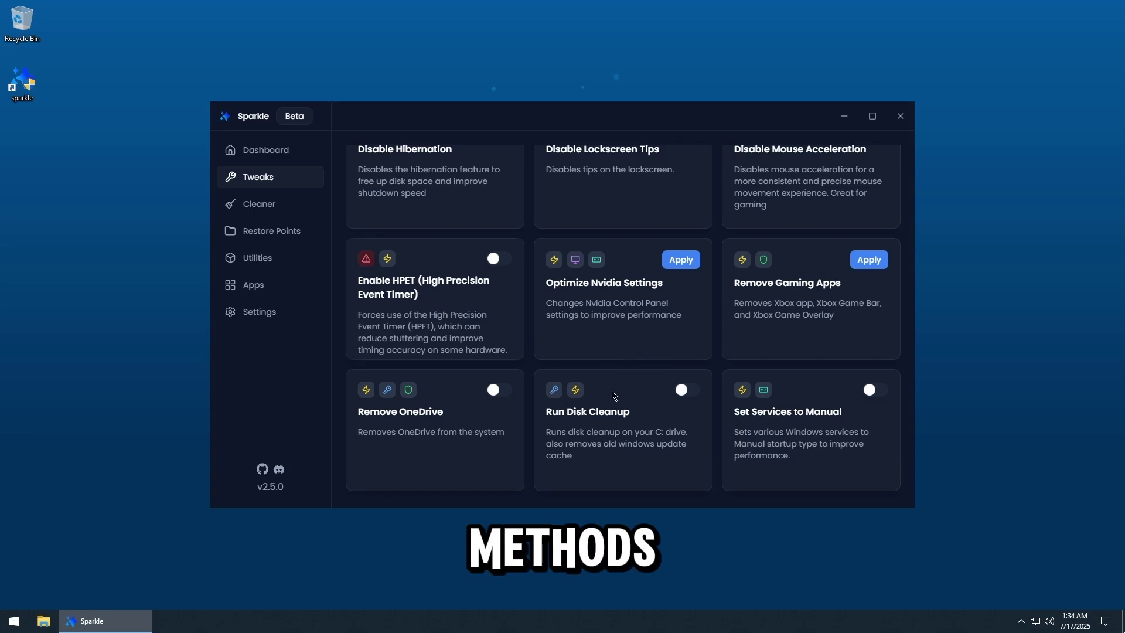
scroll(659, 359, up, 2)
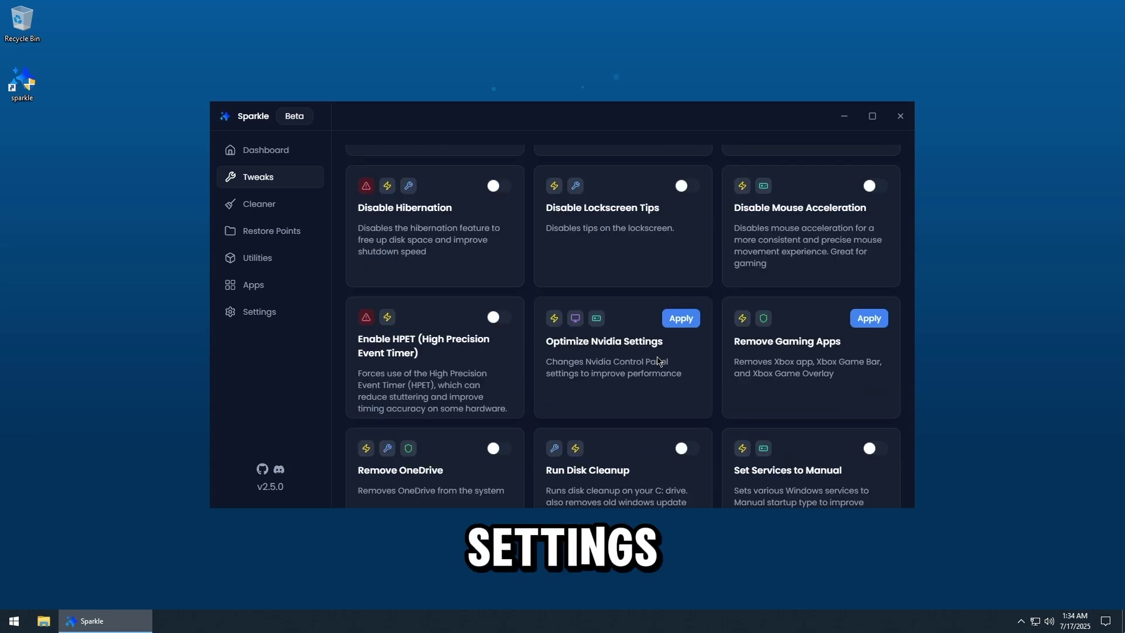
scroll(659, 359, up, 4)
Filter the tweaks to Network, then to the single GPU tweak Optimize Nvidia Settings.
click(805, 199)
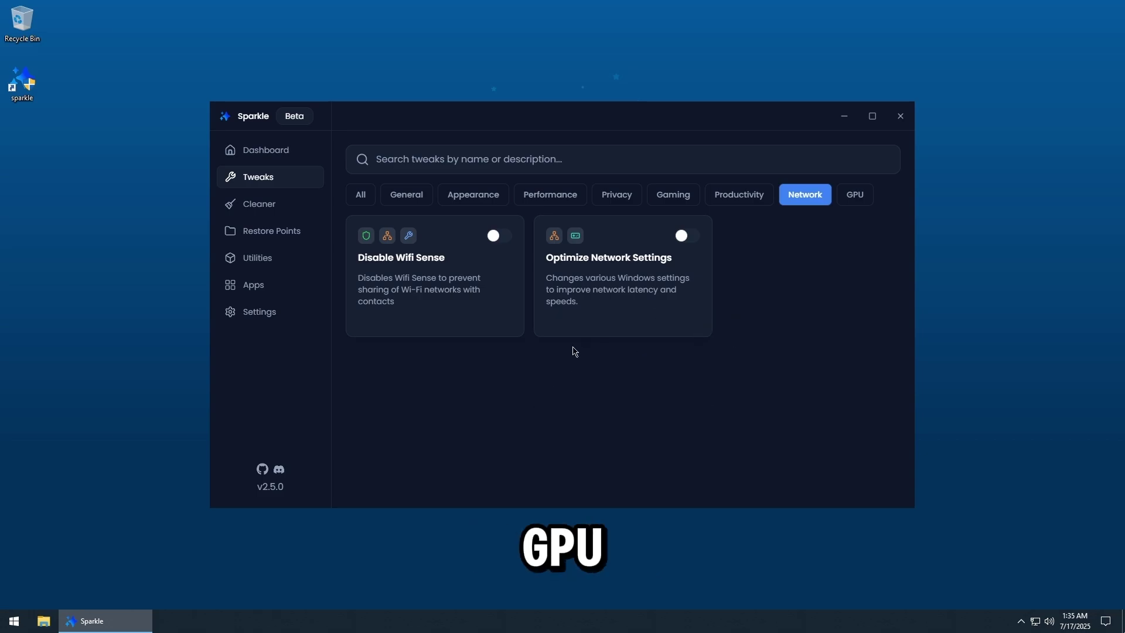
click(845, 201)
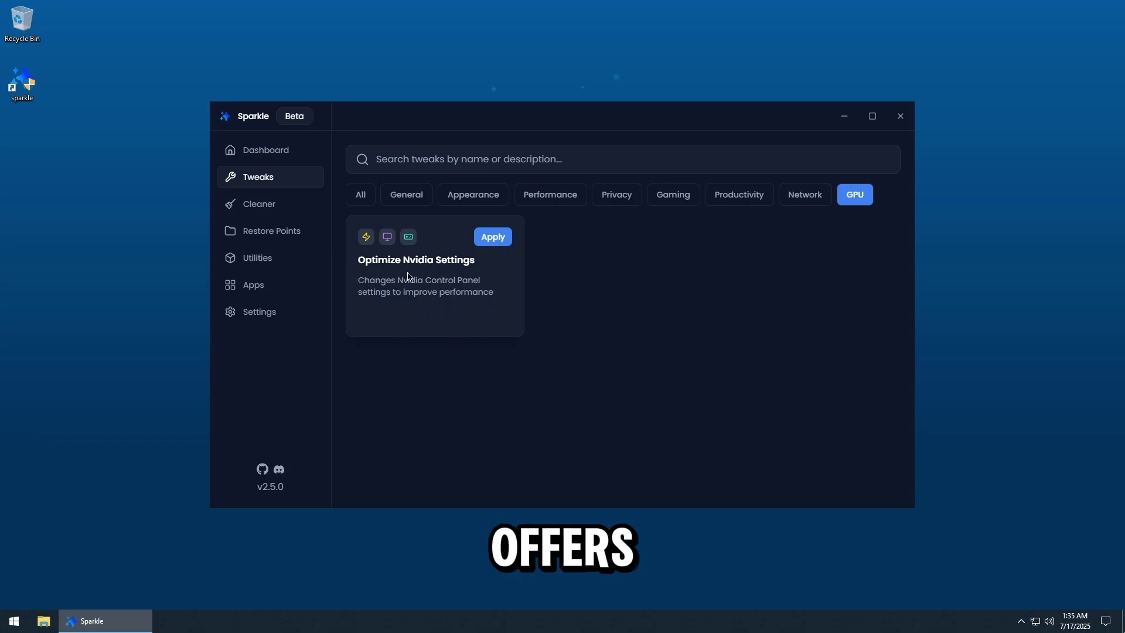
Apply the Optimize Nvidia Settings tweak twice.
click(492, 237)
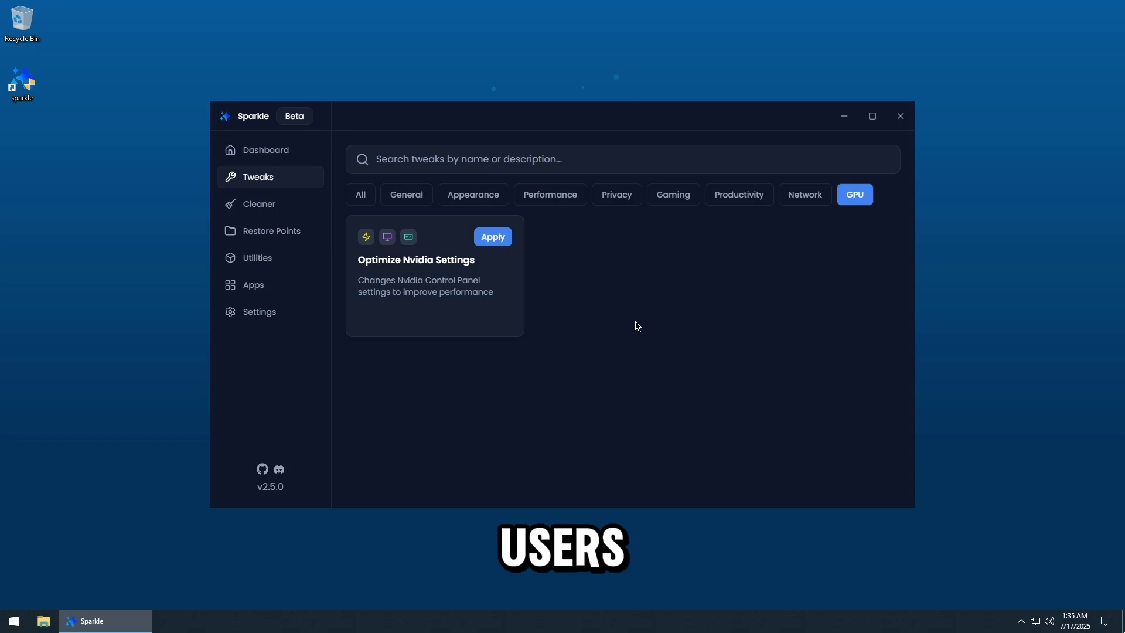
click(491, 241)
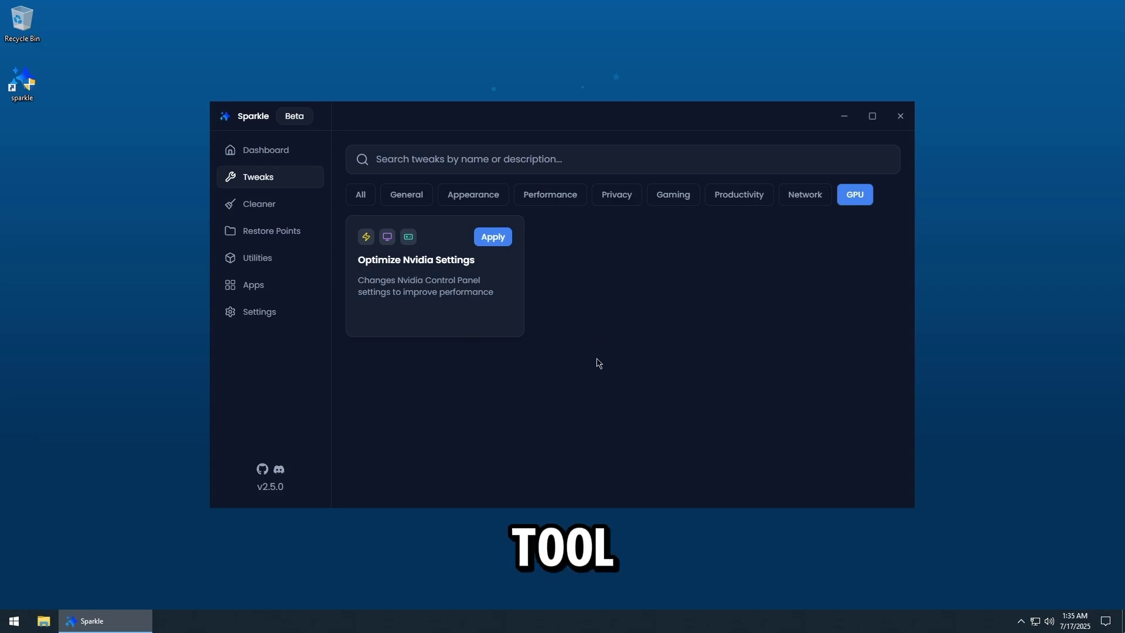
click(290, 211)
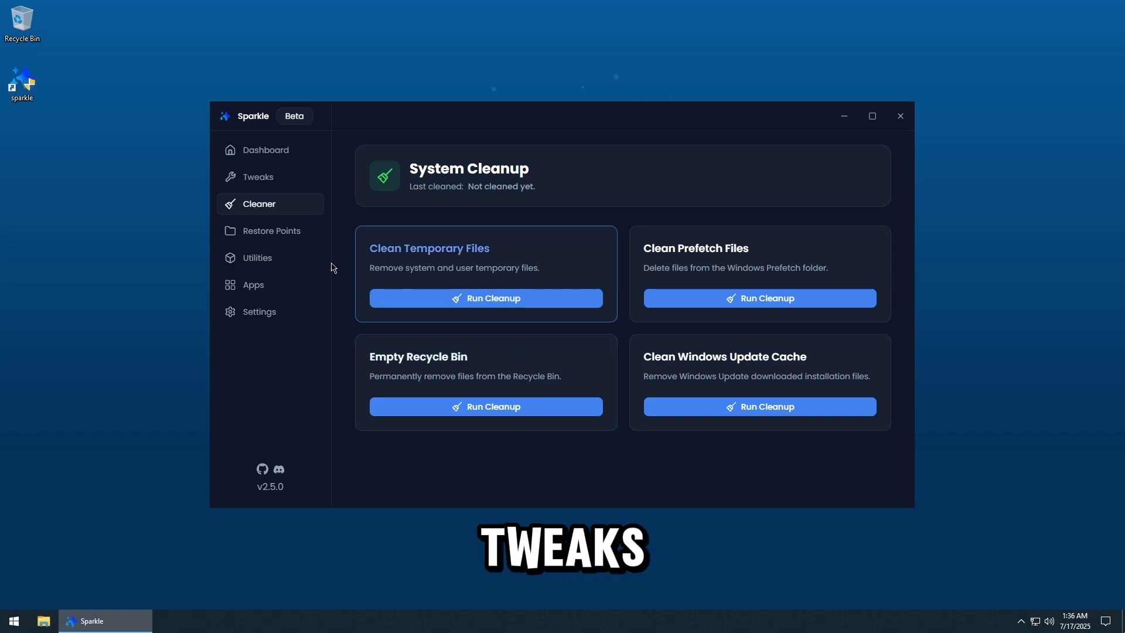
Show the saved restore points list.
click(275, 237)
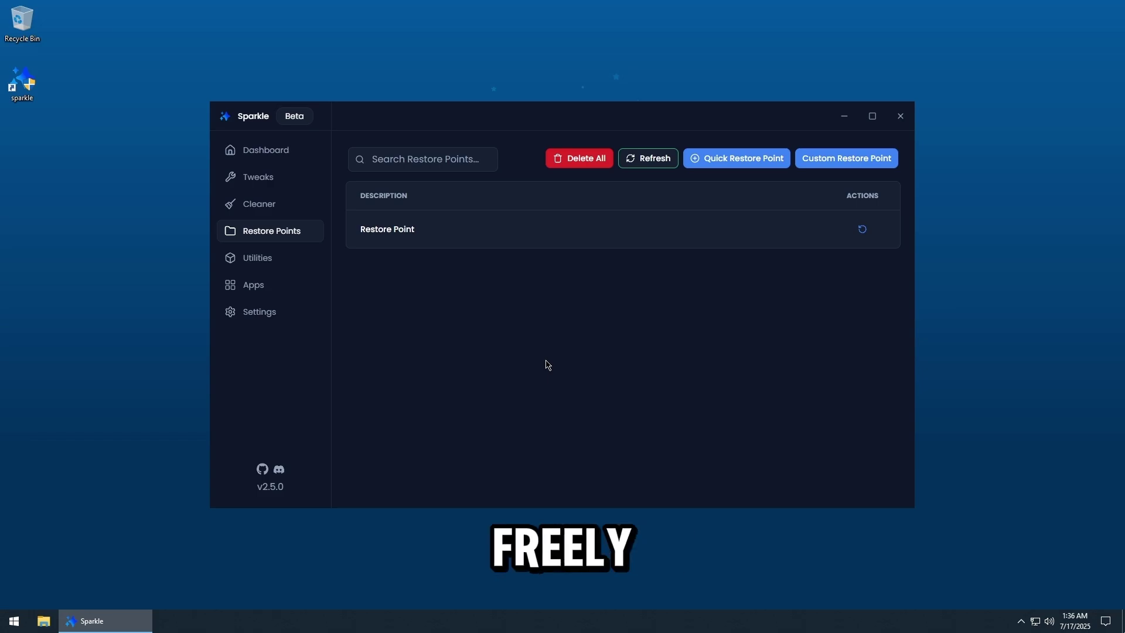
Show the Utilities page of system and network repair tools.
click(258, 259)
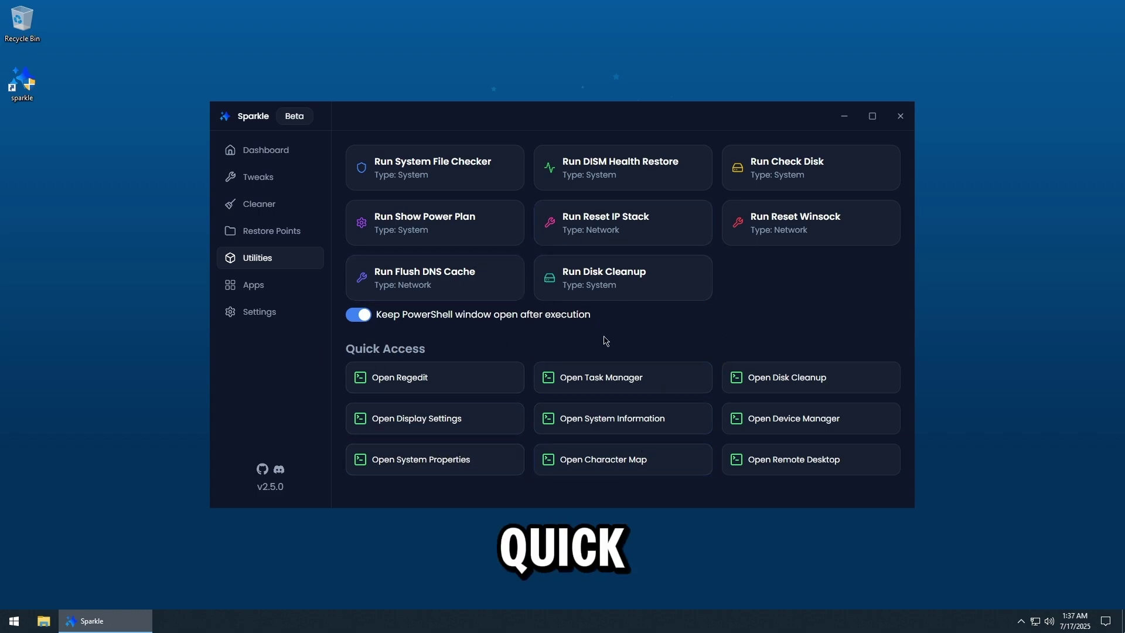
click(253, 287)
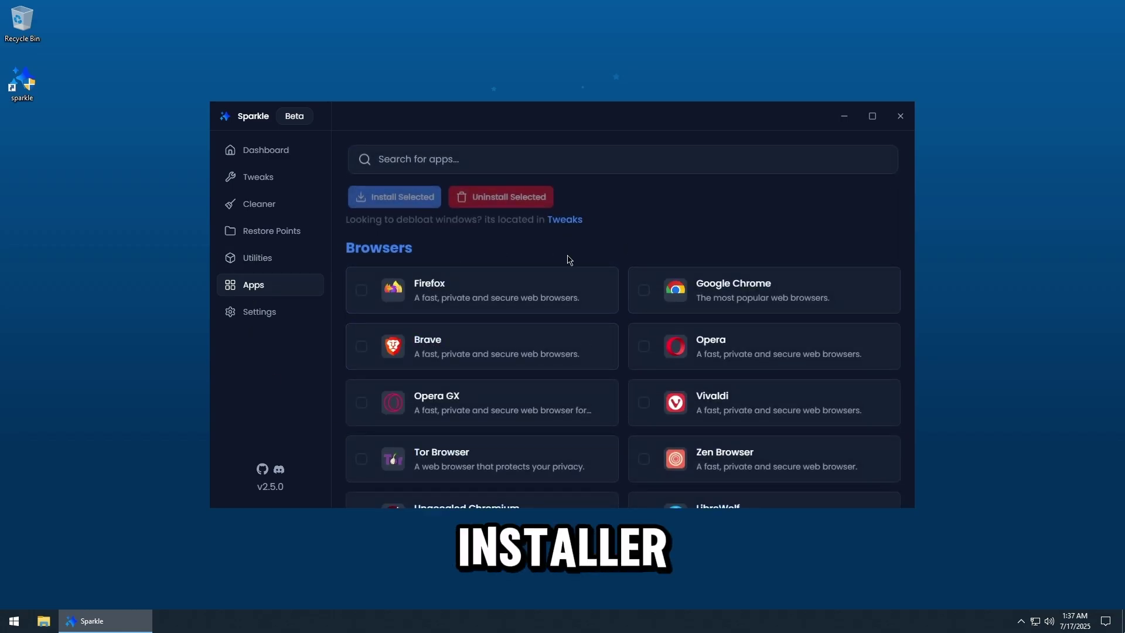
scroll(567, 260, down, 2)
scroll(567, 260, down, 2)
scroll(567, 260, down, 2)
scroll(567, 261, down, 2)
scroll(567, 260, down, 3)
scroll(567, 260, down, 2)
scroll(567, 260, down, 2)
scroll(567, 260, down, 1)
scroll(566, 260, down, 3)
scroll(566, 260, down, 3)
scroll(567, 261, down, 2)
scroll(567, 260, down, 2)
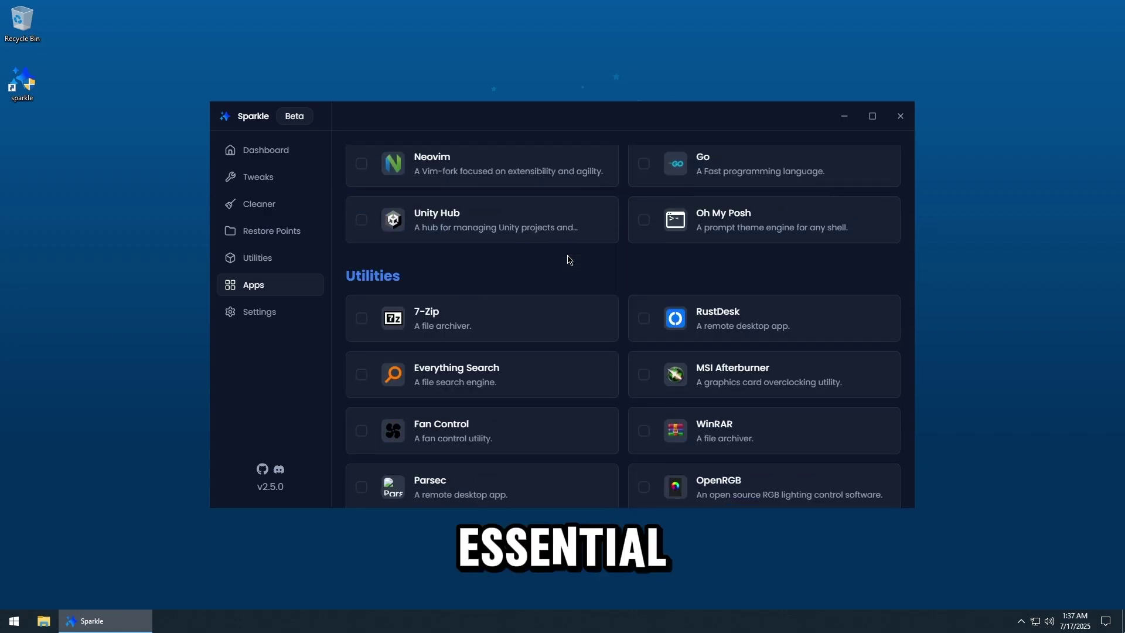
scroll(567, 260, down, 1)
scroll(567, 260, down, 3)
scroll(567, 260, down, 1)
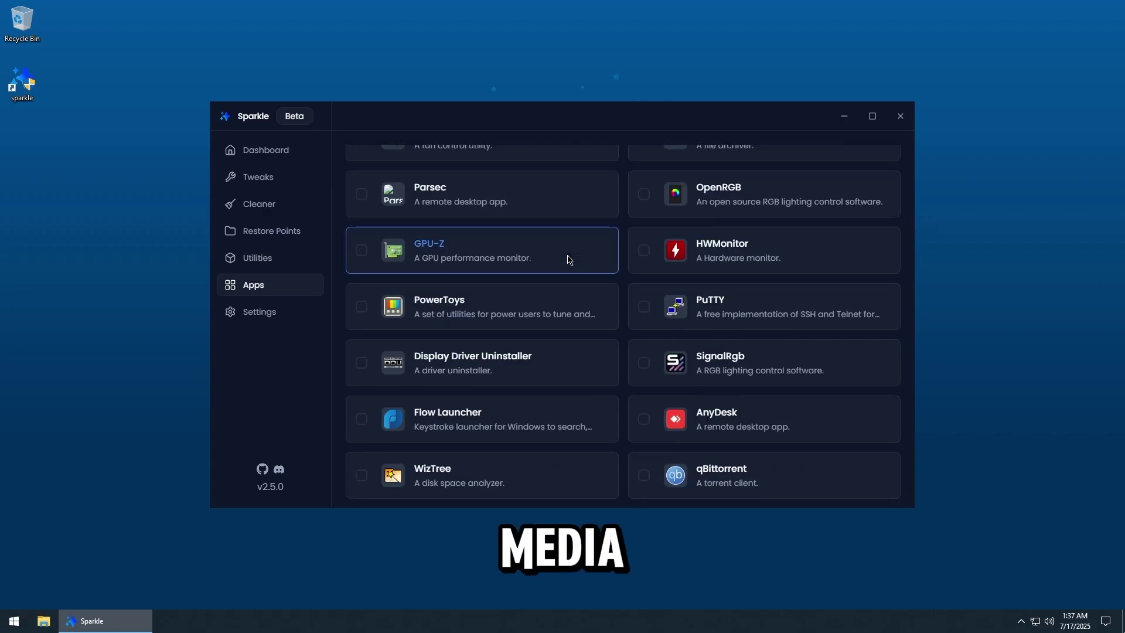
scroll(567, 260, down, 3)
scroll(567, 260, down, 3)
scroll(567, 260, down, 2)
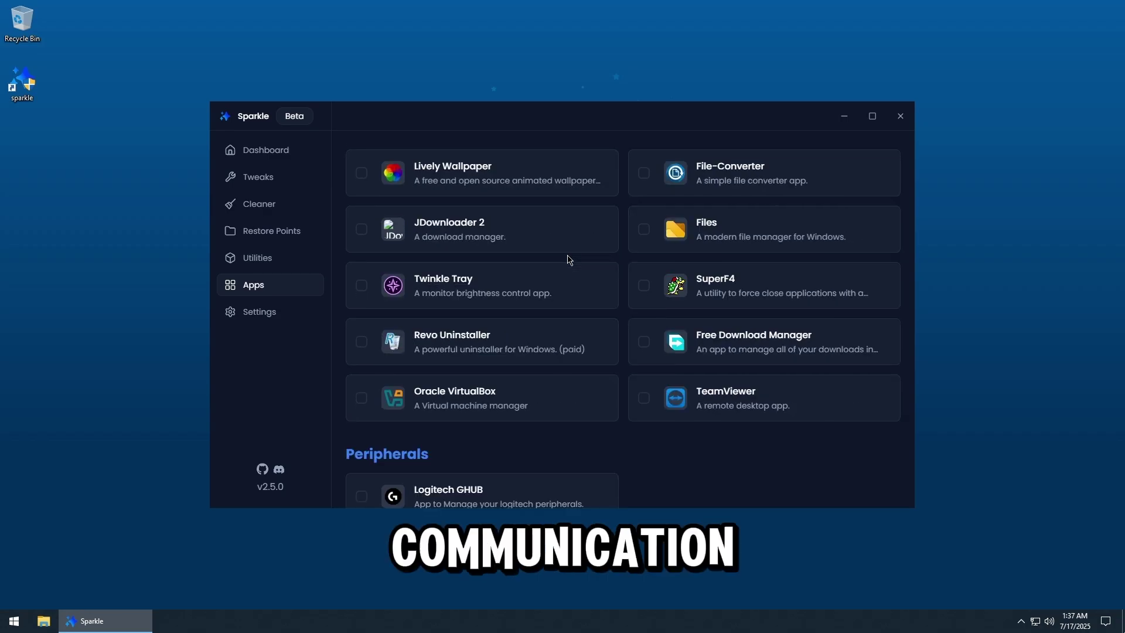
scroll(567, 261, down, 1)
scroll(567, 260, down, 2)
scroll(567, 260, down, 2)
scroll(567, 261, down, 3)
scroll(440, 273, down, 1)
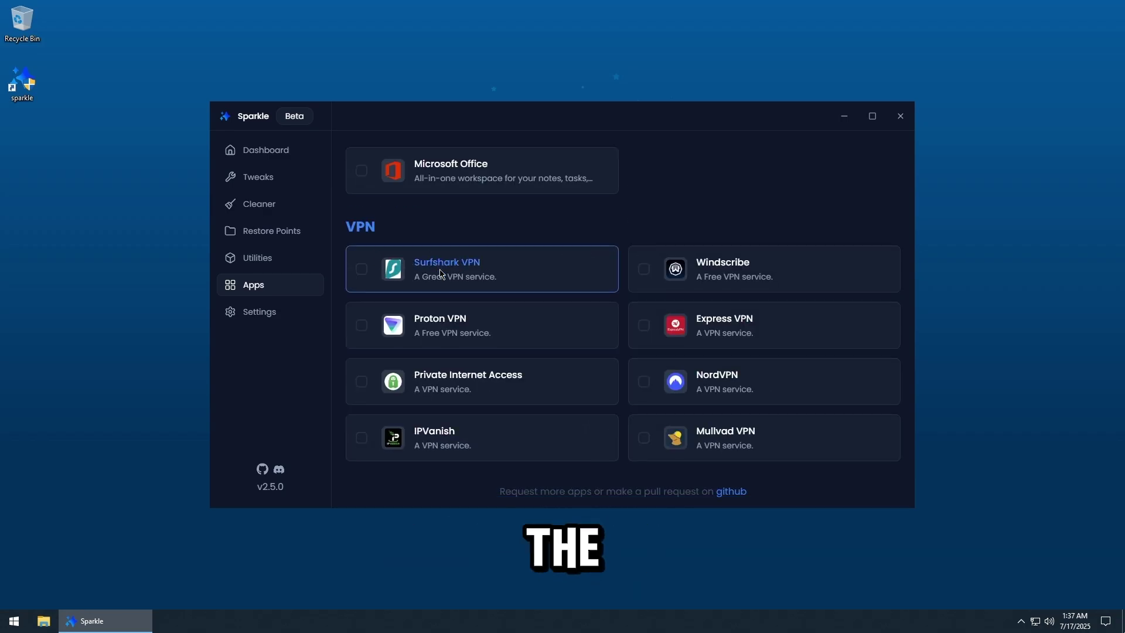
scroll(441, 273, up, 3)
scroll(440, 273, up, 6)
scroll(440, 274, up, 5)
scroll(440, 273, up, 3)
scroll(441, 273, up, 2)
In Settings, try the Light, Purple, Green and Gray themes, then return to Dark.
click(264, 313)
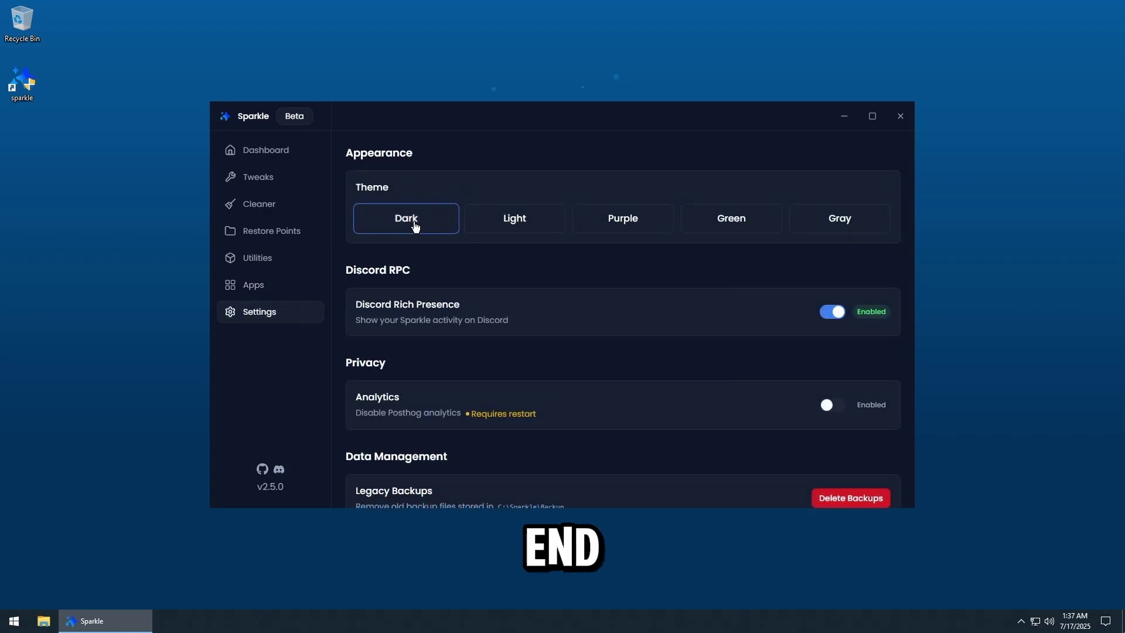
click(513, 228)
click(616, 222)
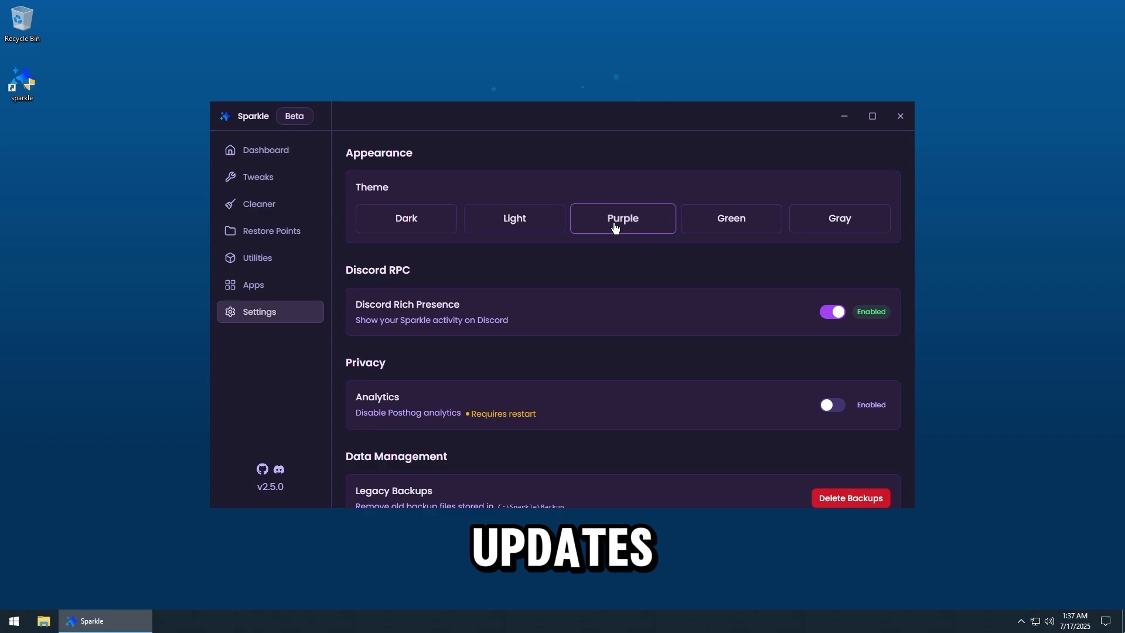
click(734, 232)
click(846, 227)
click(424, 219)
scroll(572, 330, down, 1)
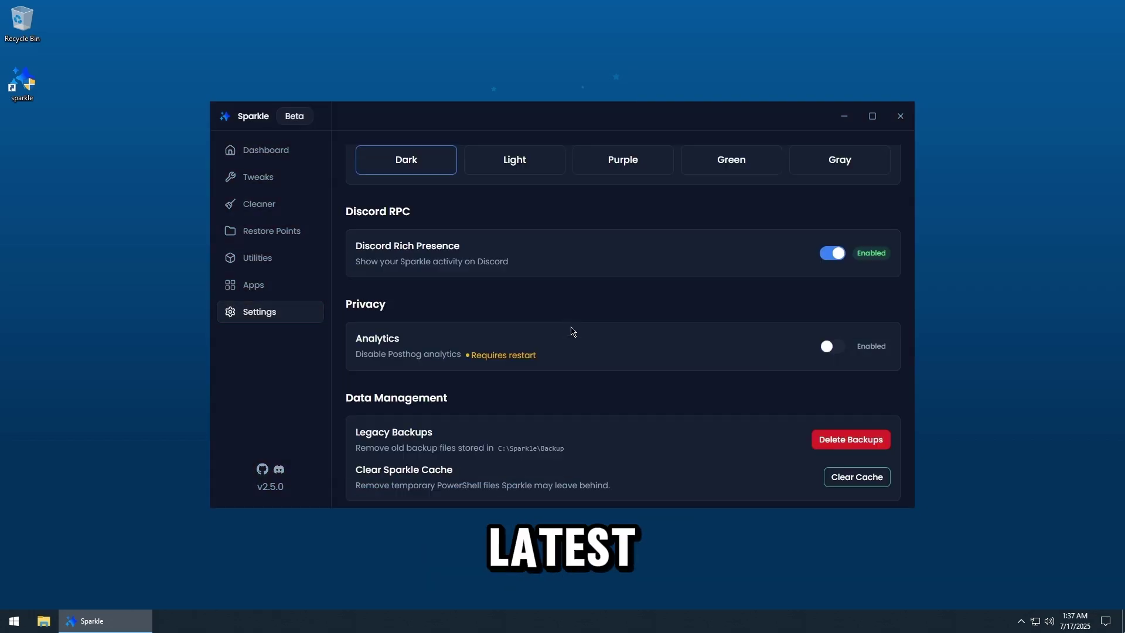
scroll(388, 354, down, 1)
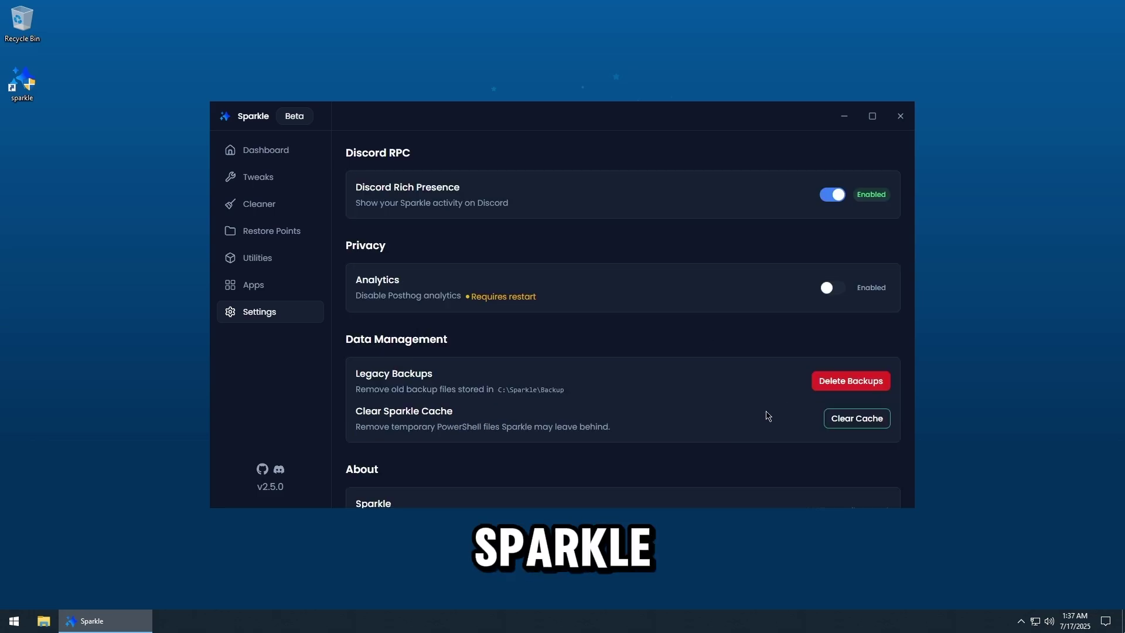
scroll(571, 449, down, 1)
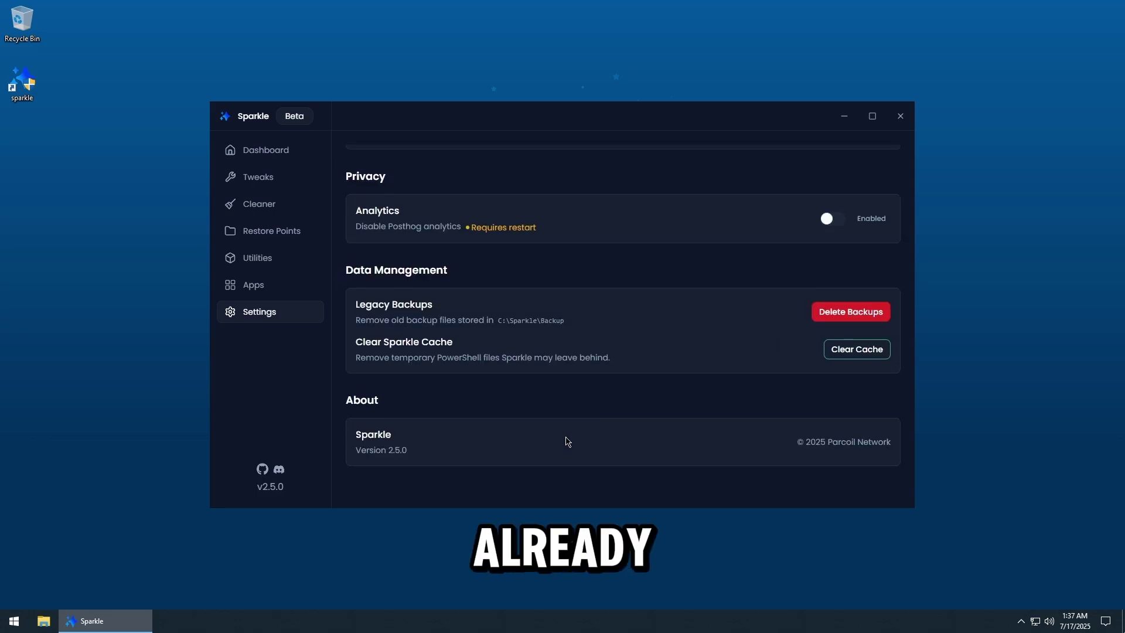
scroll(761, 442, up, 2)
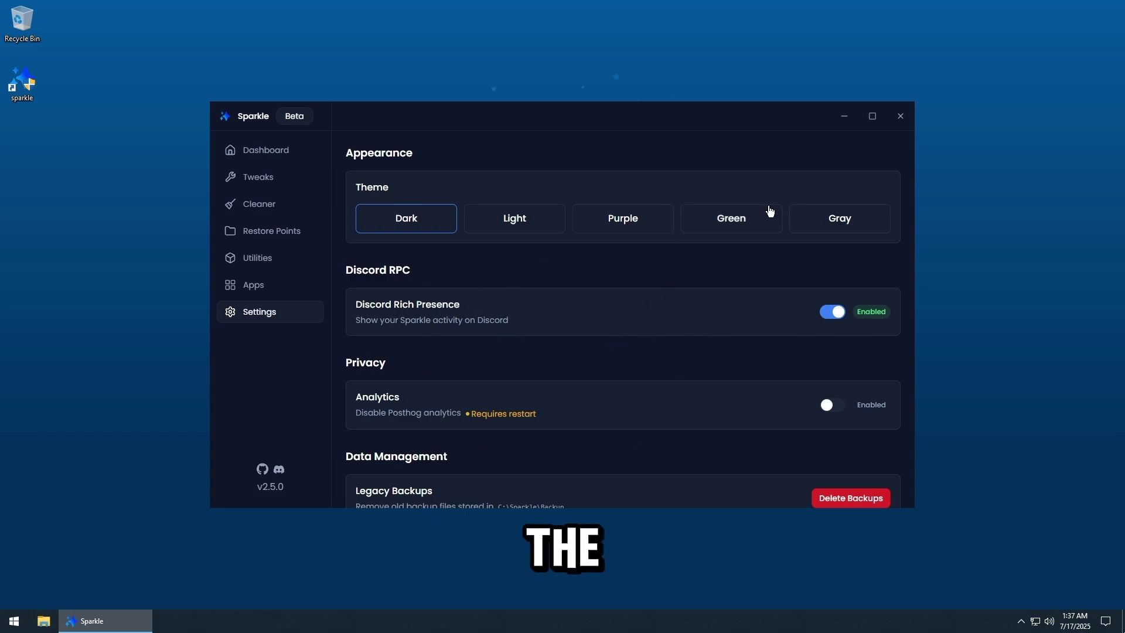
Close the Sparkle optimizer window, returning to the empty Windows desktop.
click(900, 116)
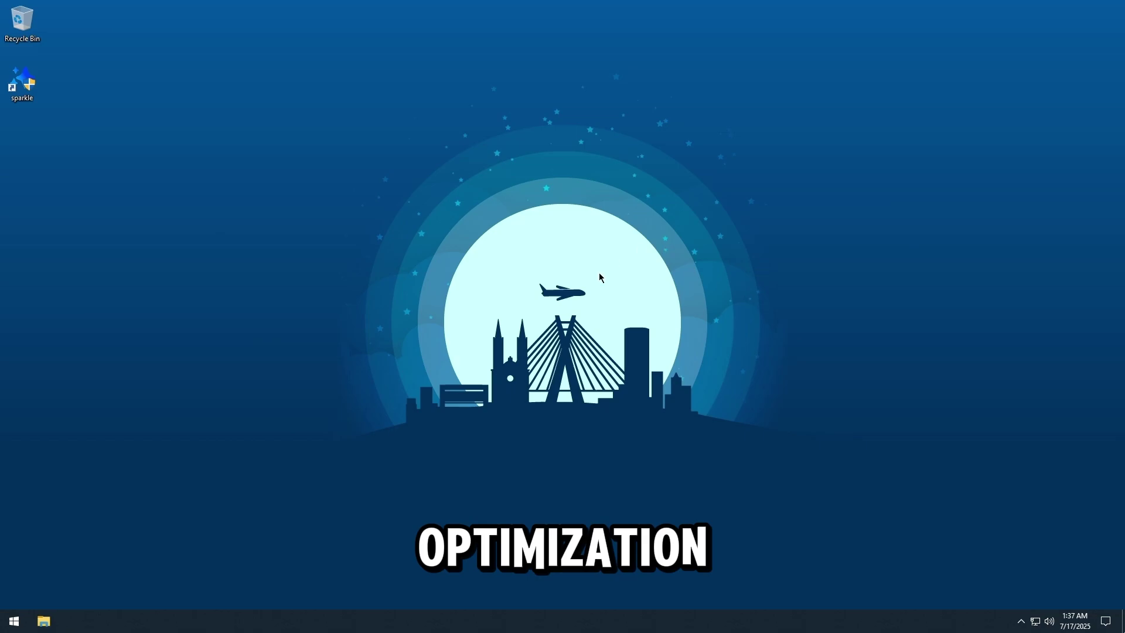